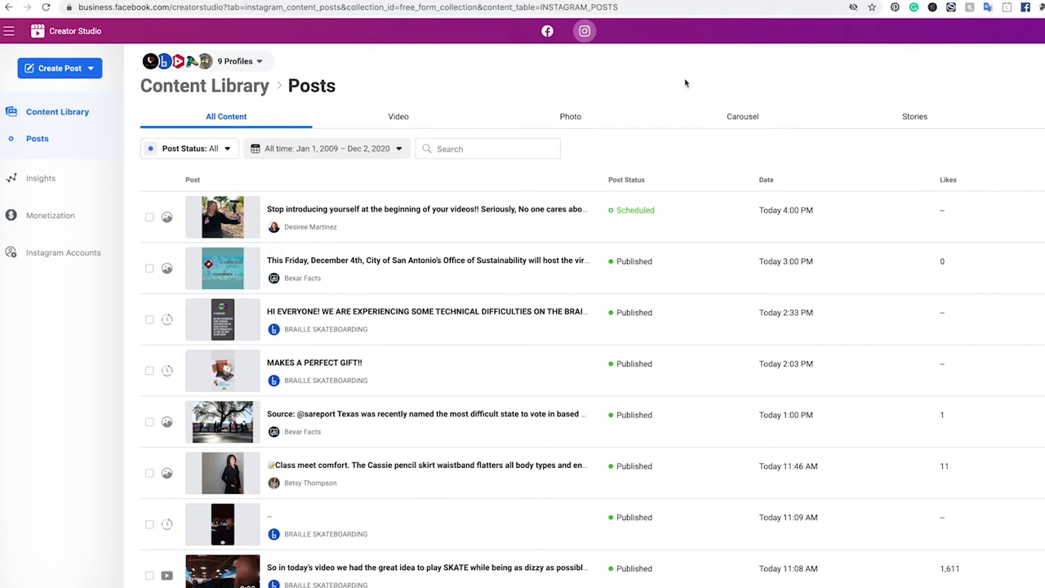
{"action": "left_click", "coordinate": [232, 9]}
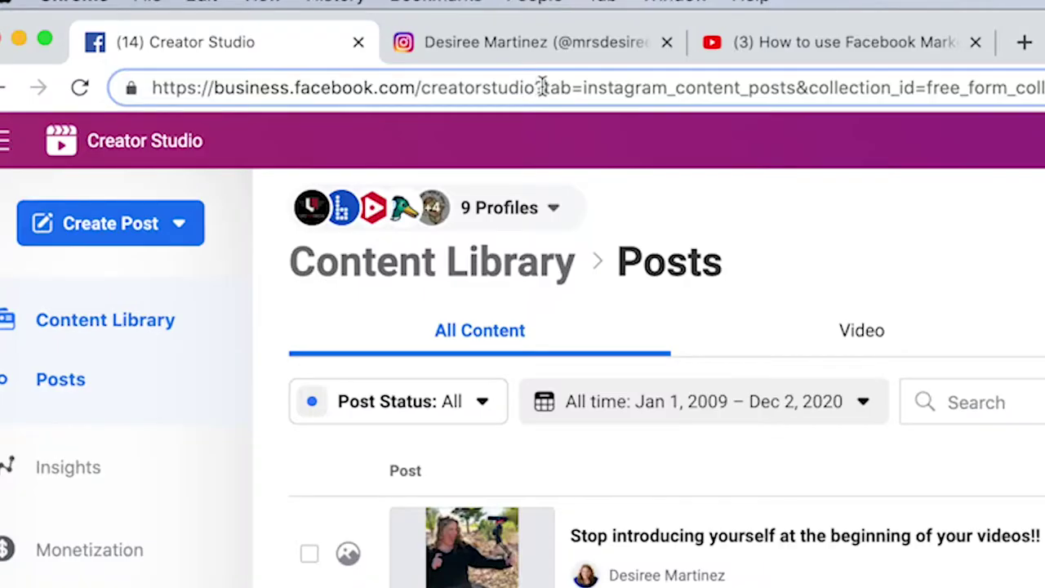
{"action": "left_click_drag", "start_coordinate": [254, 7], "coordinate": [93, 7]}
{"action": "left_click_drag", "start_coordinate": [186, 88], "coordinate": [86, 90]}
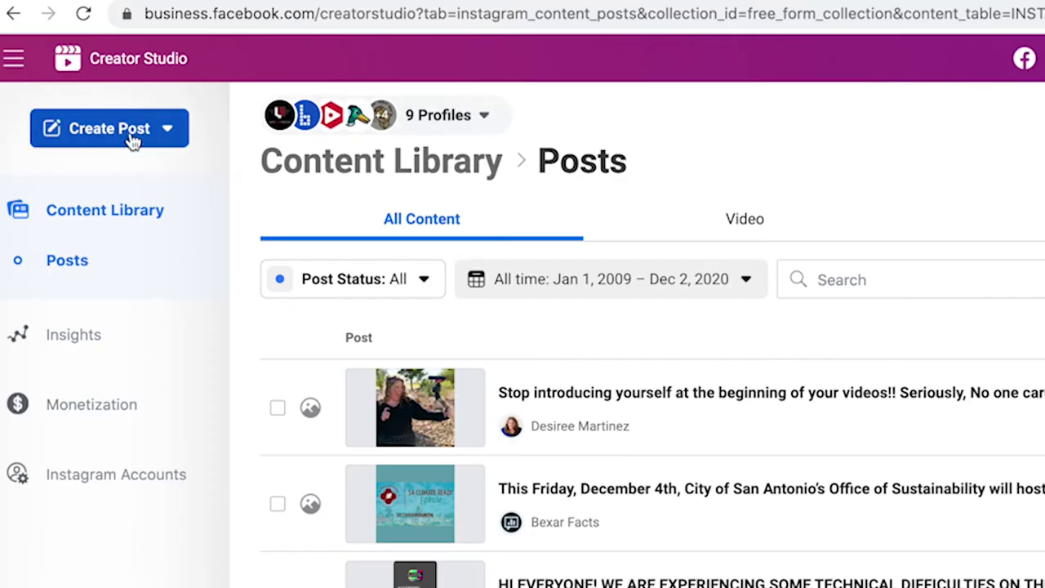
- Start a new IGTV post for the creator's own Instagram account
{"action": "left_click", "coordinate": [134, 232]}
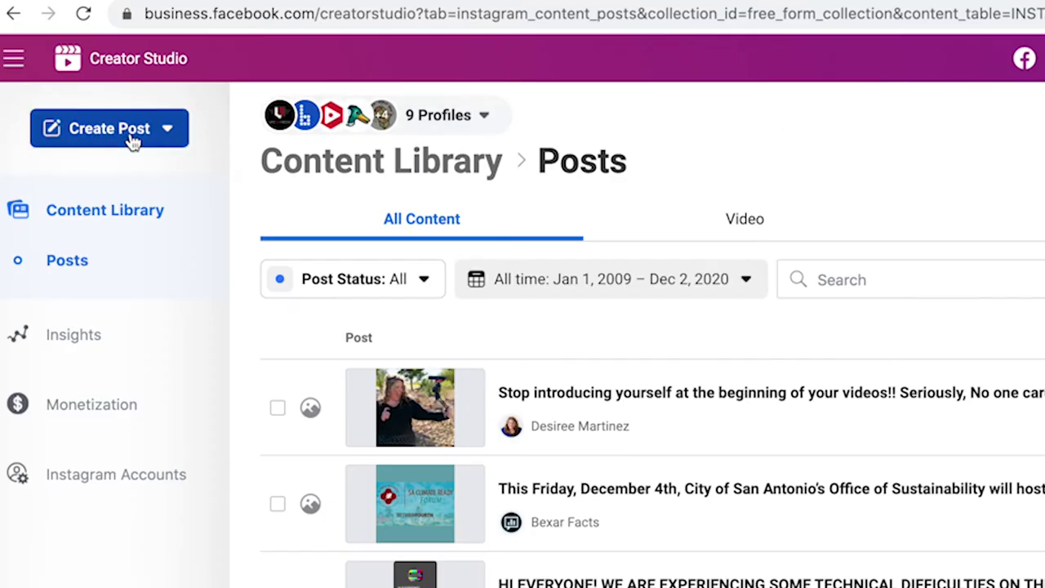
{"action": "left_click", "coordinate": [133, 142]}
{"action": "left_click", "coordinate": [79, 229]}
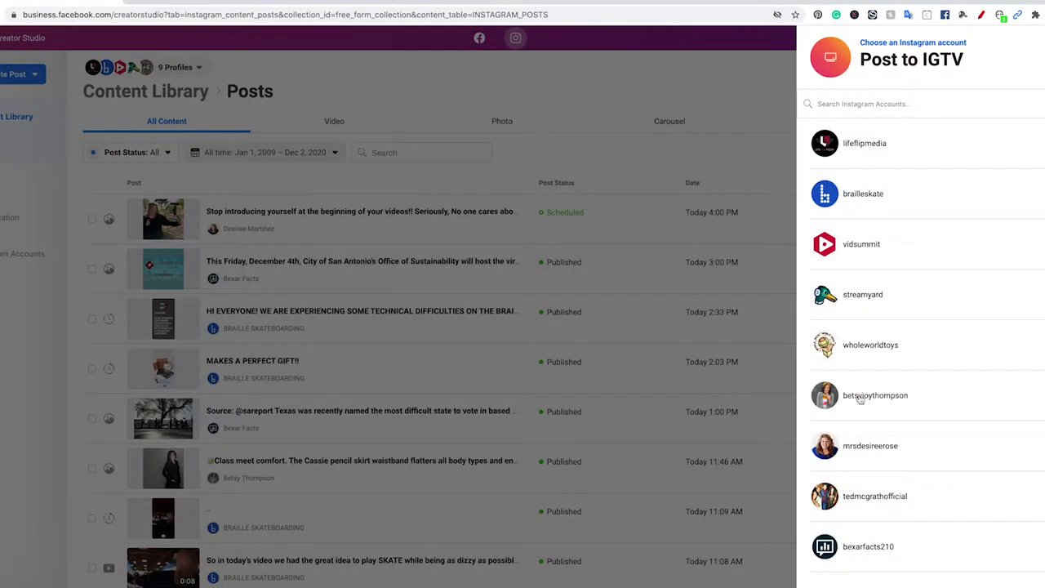
{"action": "left_click", "coordinate": [879, 449]}
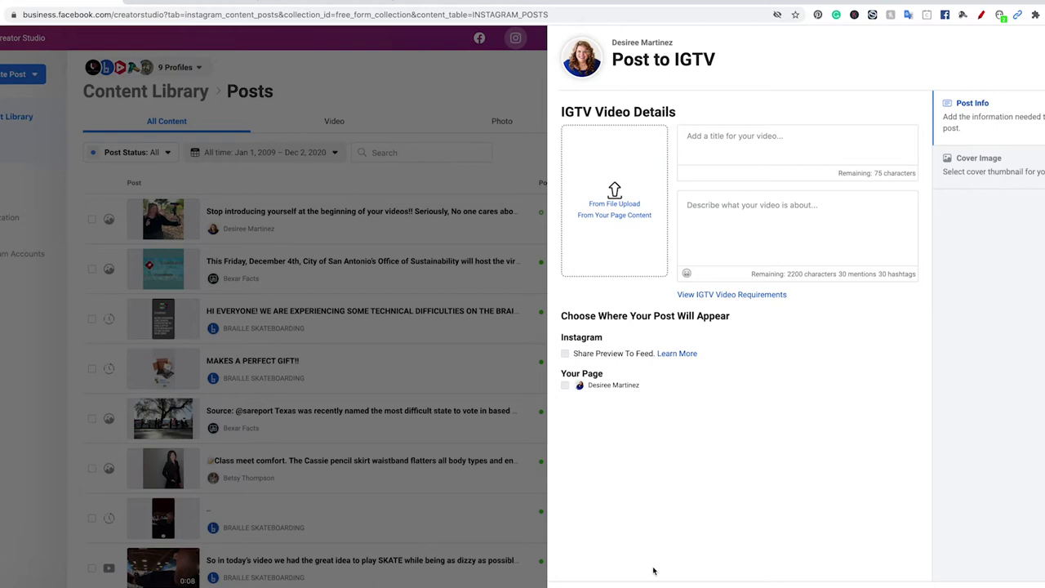
- Upload the video for the IGTV post from a file in the Downloads folder
{"action": "left_click", "coordinate": [612, 203]}
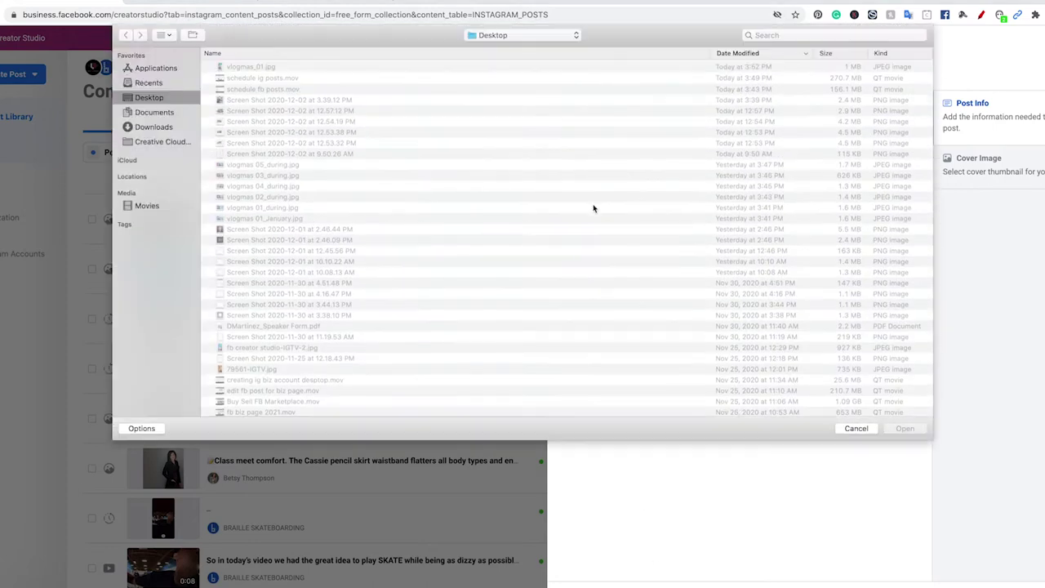
{"action": "left_click", "coordinate": [154, 126]}
{"action": "left_click", "coordinate": [904, 428]}
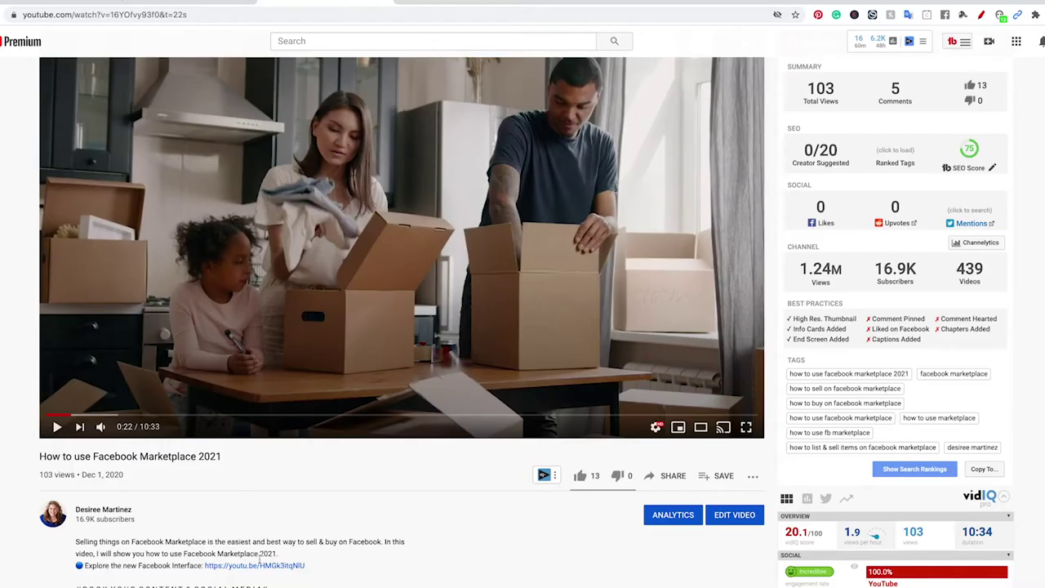
- Copy the title "How to use Facebook Marketplace 2021" and the opening description with its Facebook Interface link from the YouTube video page into the IGTV post
{"action": "left_click_drag", "start_coordinate": [225, 451], "coordinate": [38, 455]}
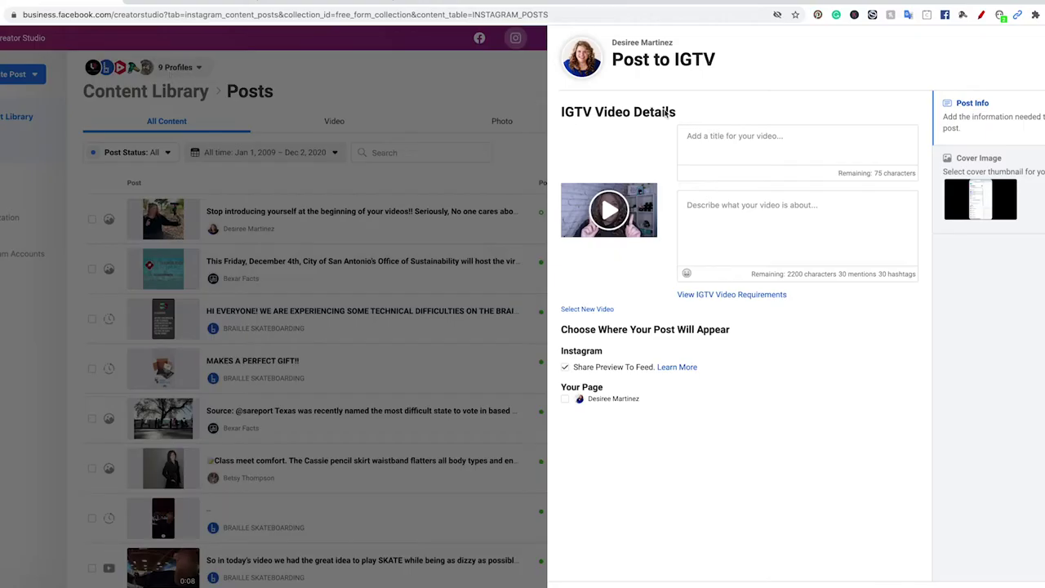
{"action": "type", "text": "How to use Facebook Marketplace 2021"}
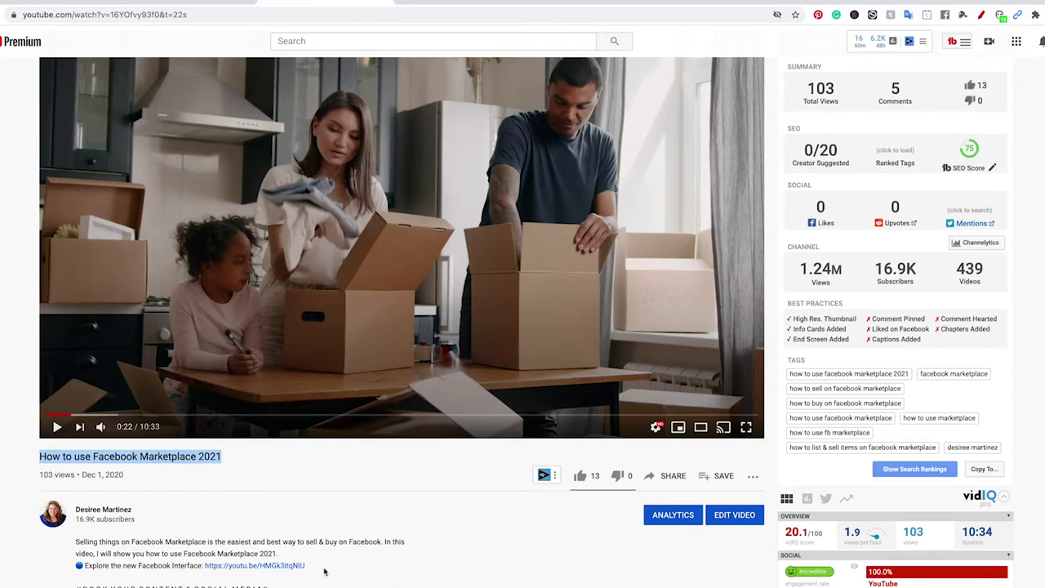
{"action": "left_click_drag", "start_coordinate": [324, 571], "coordinate": [51, 544]}
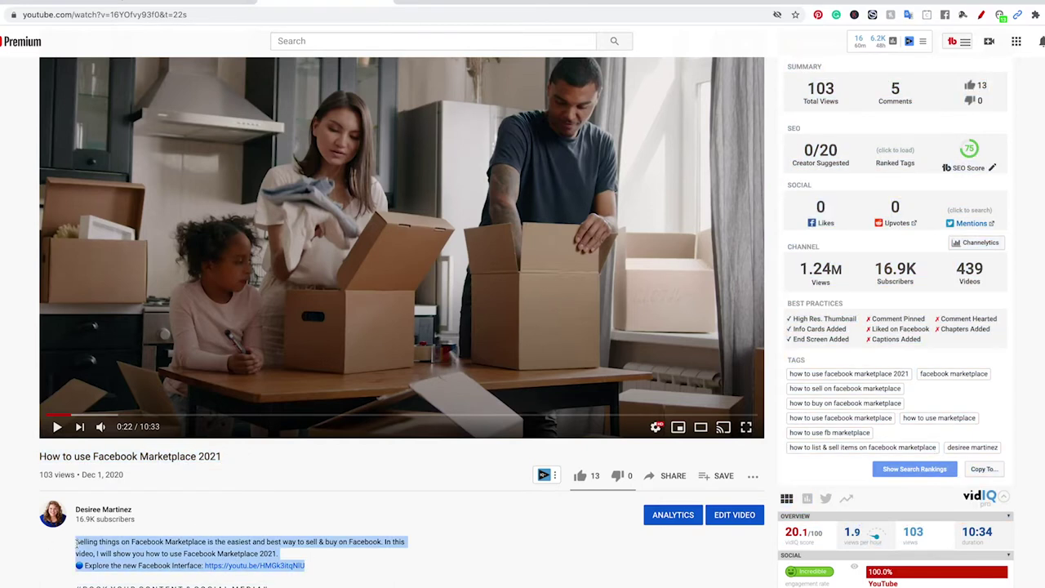
{"action": "key", "text": "ctrl+shift+Tab"}
{"action": "left_click", "coordinate": [729, 204]}
{"action": "type", "text": "Selling things on Facebook Marketplace is the easiest and best way to sell & buy on Facebook. In this video, I will show you how to use Facebook Marketplace 2021. 🔵Explore the new Facebook Interface: https://youtu.be/HMGk3itqNlU"}
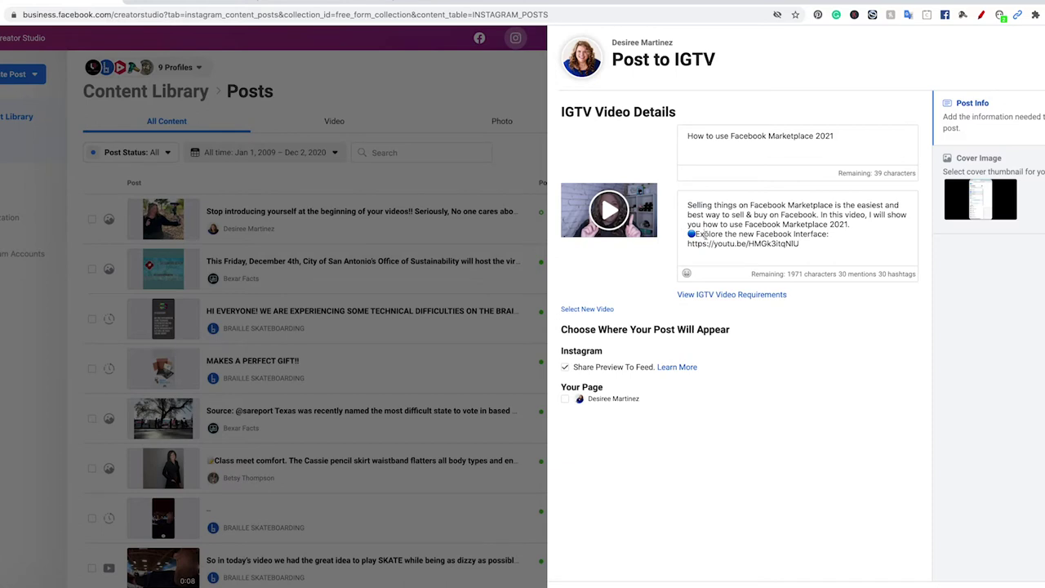
- Add a blank line above the description's link line and append #facebook #howtofacebook #socialmedia #facebookmarketing #facebooktutorial #socialmediamarketing below it
{"action": "key", "text": "Return"}
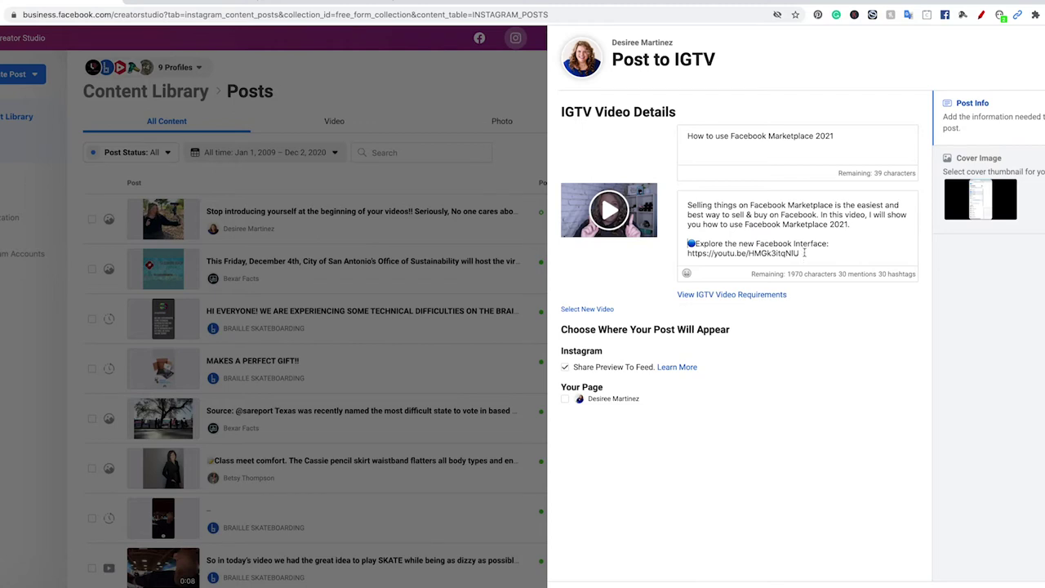
{"action": "key", "text": "Return"}
{"action": "key", "text": "Return"}
{"action": "key", "text": "super+v"}
{"action": "scroll", "coordinate": [770, 204], "scroll_direction": "up", "scroll_amount": 3}
{"action": "scroll", "coordinate": [769, 212], "scroll_direction": "down", "scroll_amount": 3}
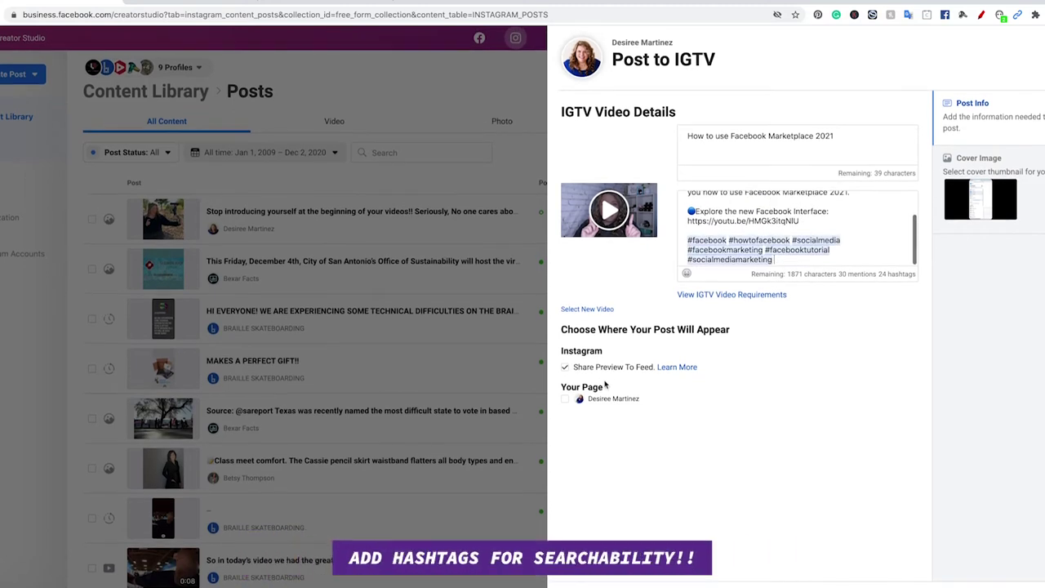
- Upload a custom vertical image as the IGTV video's cover
{"action": "left_click", "coordinate": [978, 160]}
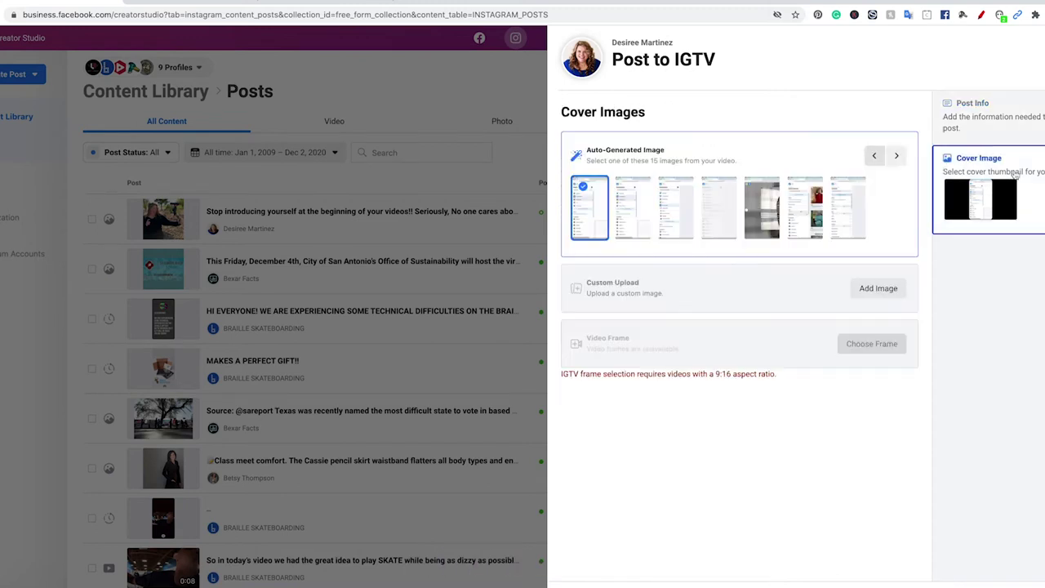
{"action": "left_click", "coordinate": [904, 289]}
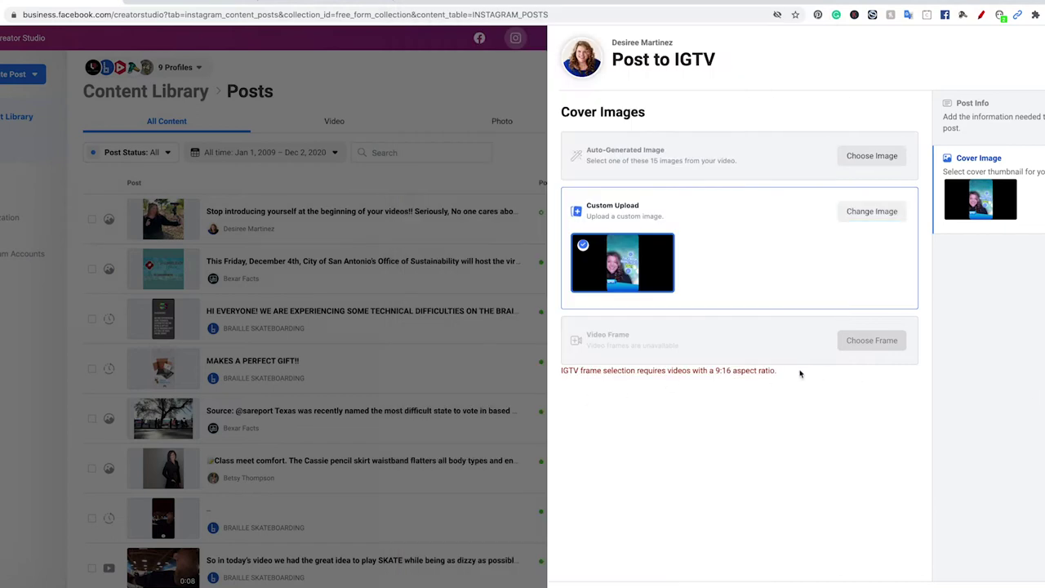
{"action": "left_click_drag", "start_coordinate": [779, 370], "coordinate": [714, 371]}
{"action": "left_click", "coordinate": [731, 415]}
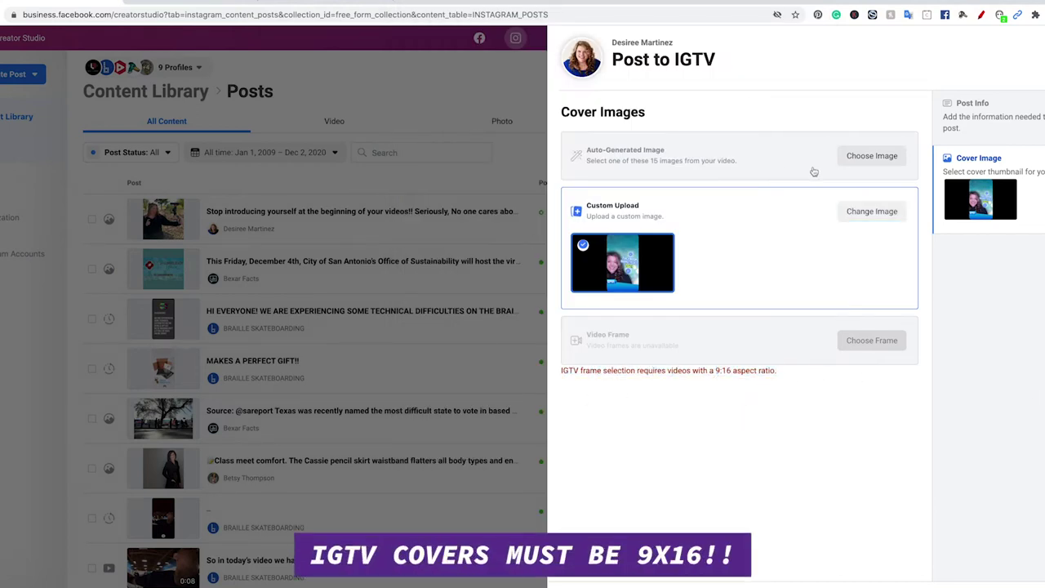
- Try the first thumbnail in the next set of auto-generated images as the cover and compare it with the post details
{"action": "left_click", "coordinate": [700, 169]}
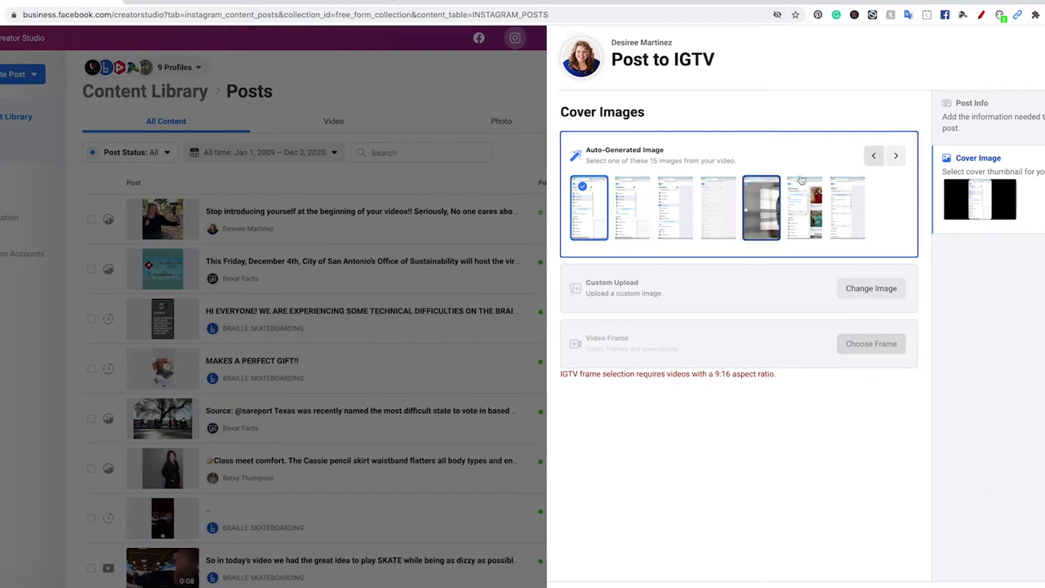
{"action": "left_click", "coordinate": [895, 155]}
{"action": "left_click", "coordinate": [593, 222]}
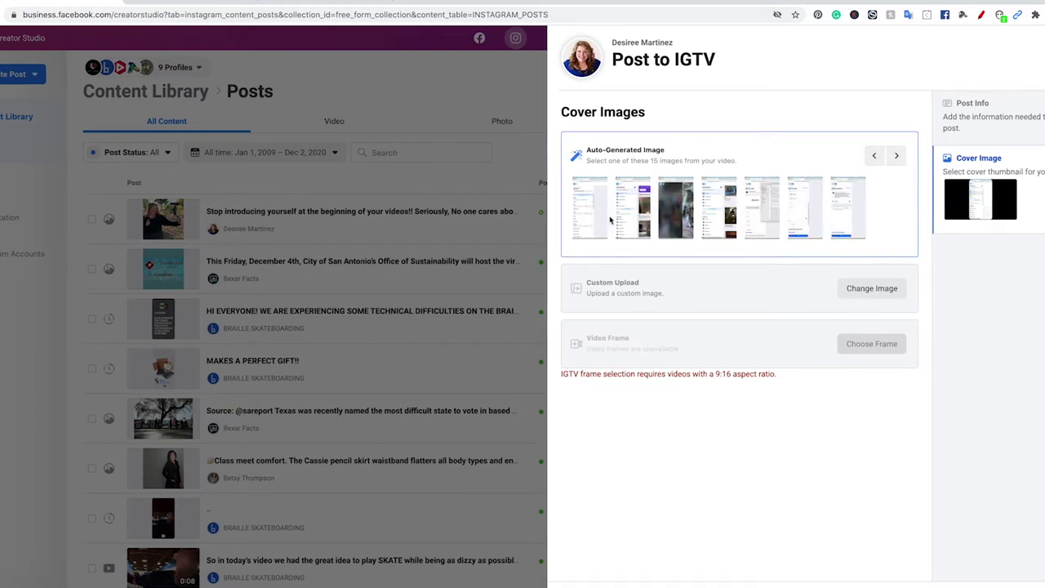
{"action": "left_click", "coordinate": [594, 191]}
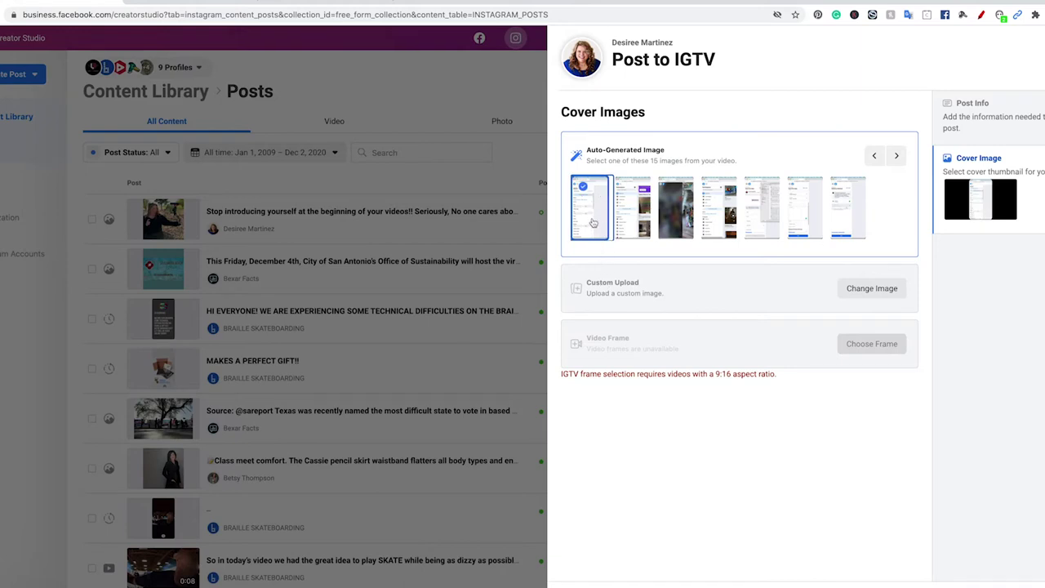
{"action": "left_click", "coordinate": [975, 110]}
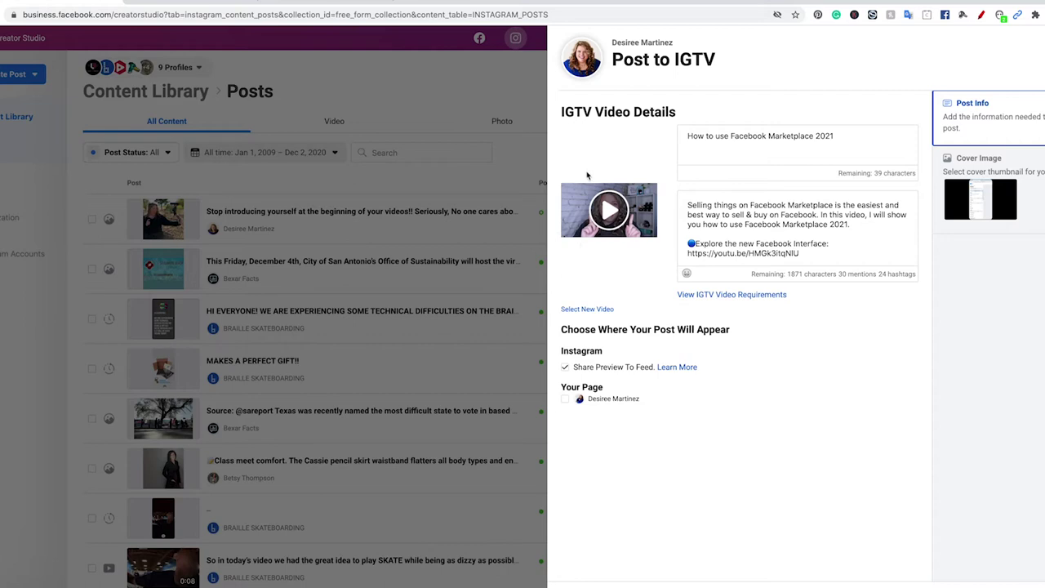
{"action": "left_click", "coordinate": [983, 157]}
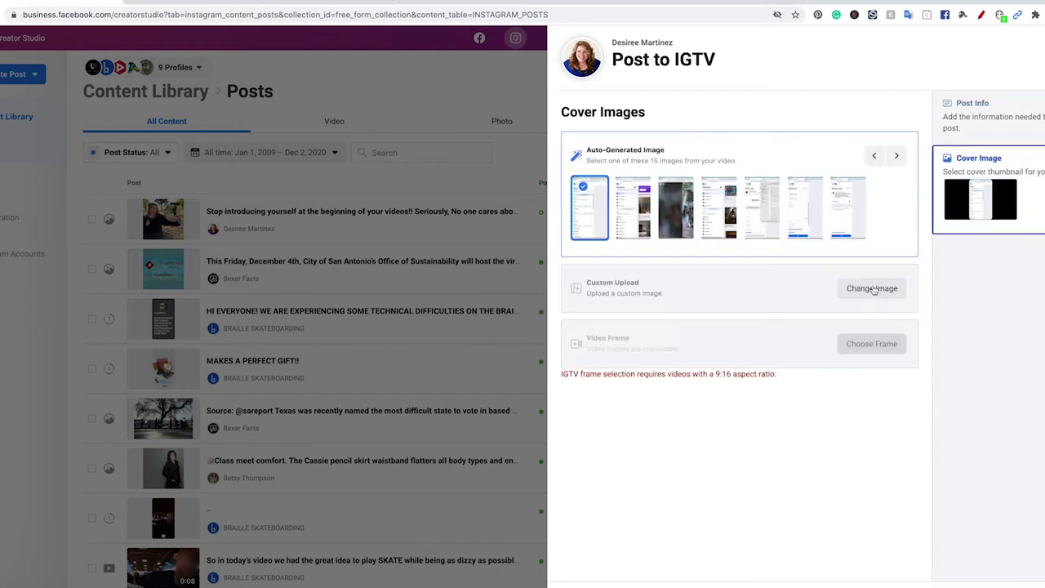
- Switch the cover back to the custom uploaded image and turn off Share Preview To Feed in the post details
{"action": "left_click", "coordinate": [814, 296]}
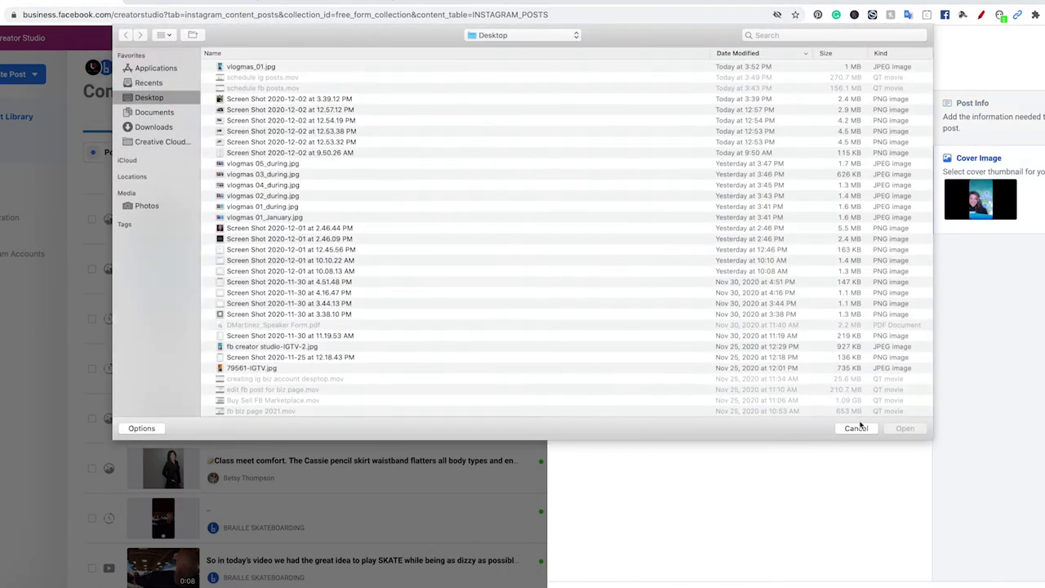
{"action": "left_click", "coordinate": [859, 428]}
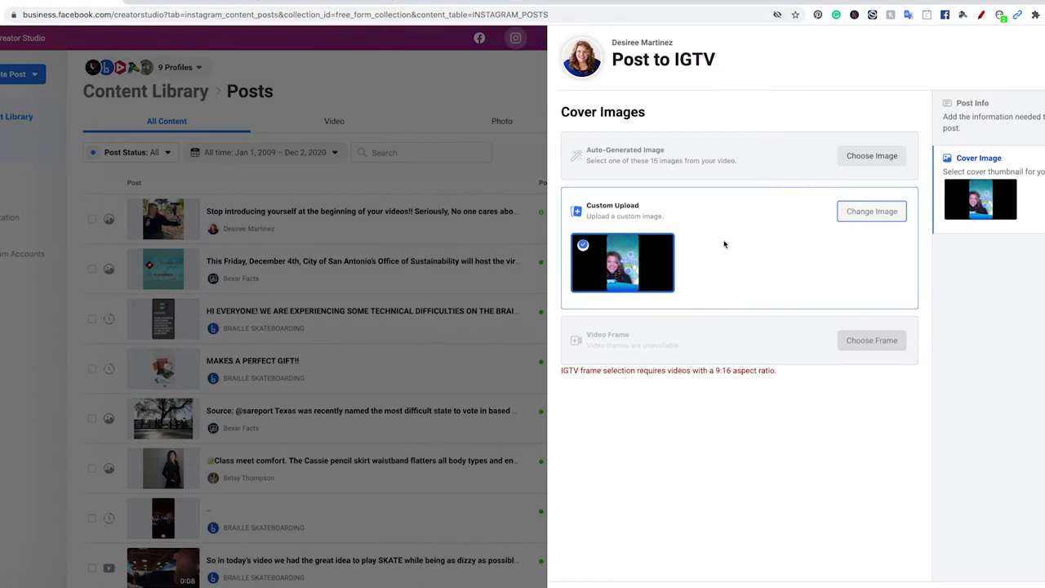
{"action": "scroll", "coordinate": [735, 245], "scroll_direction": "up", "scroll_amount": 5}
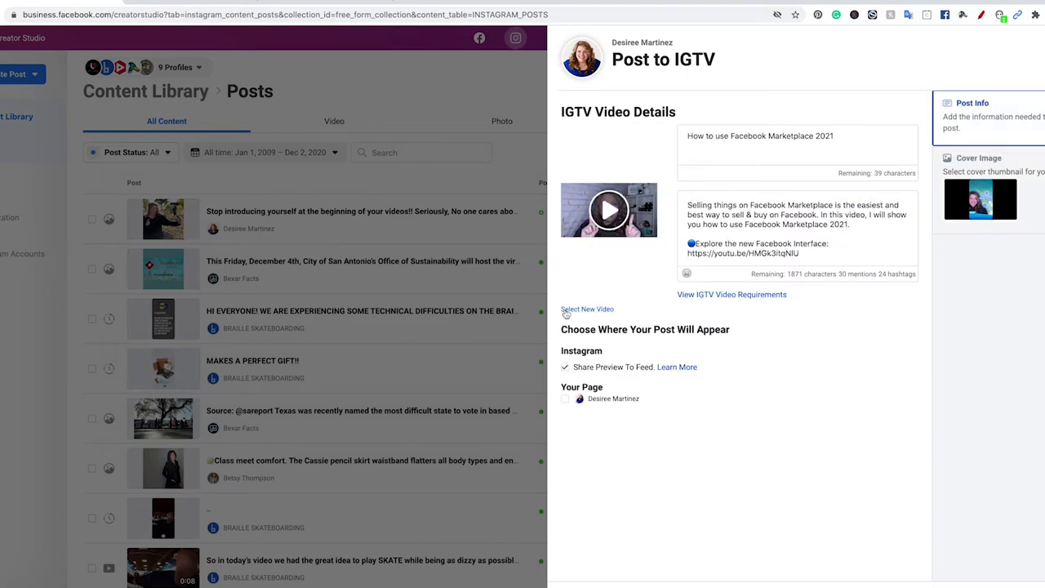
{"action": "left_click_drag", "start_coordinate": [701, 368], "coordinate": [796, 381]}
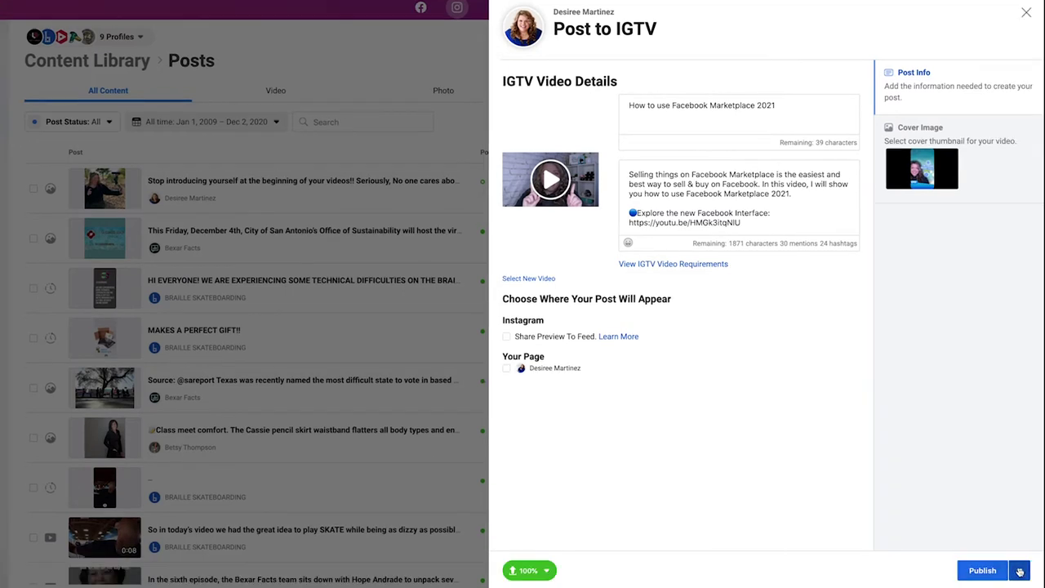
- Review the Schedule option, set the post back to Publish Now and publish the IGTV video
{"action": "left_click", "coordinate": [1019, 570]}
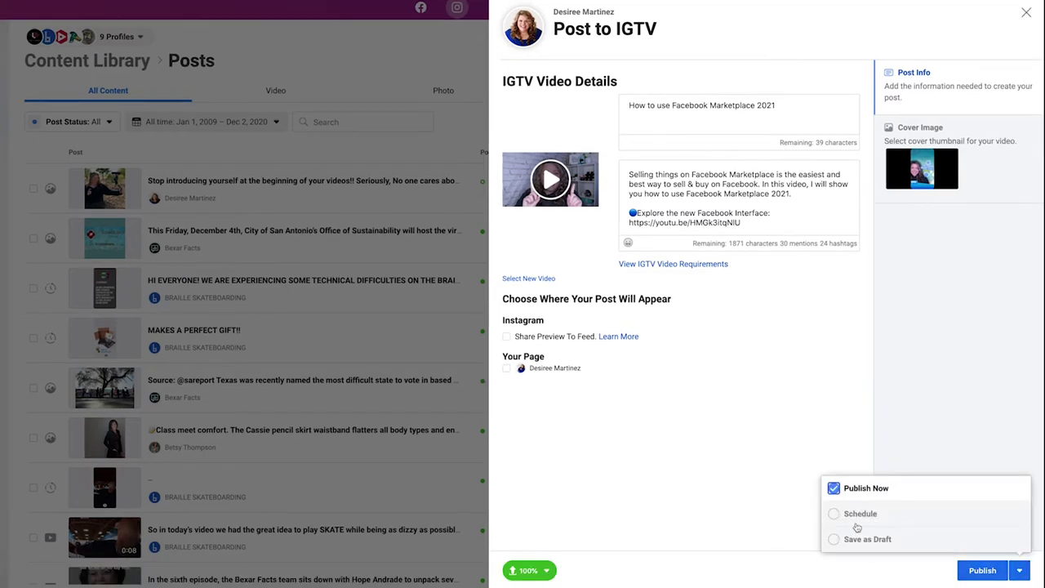
{"action": "left_click", "coordinate": [856, 524]}
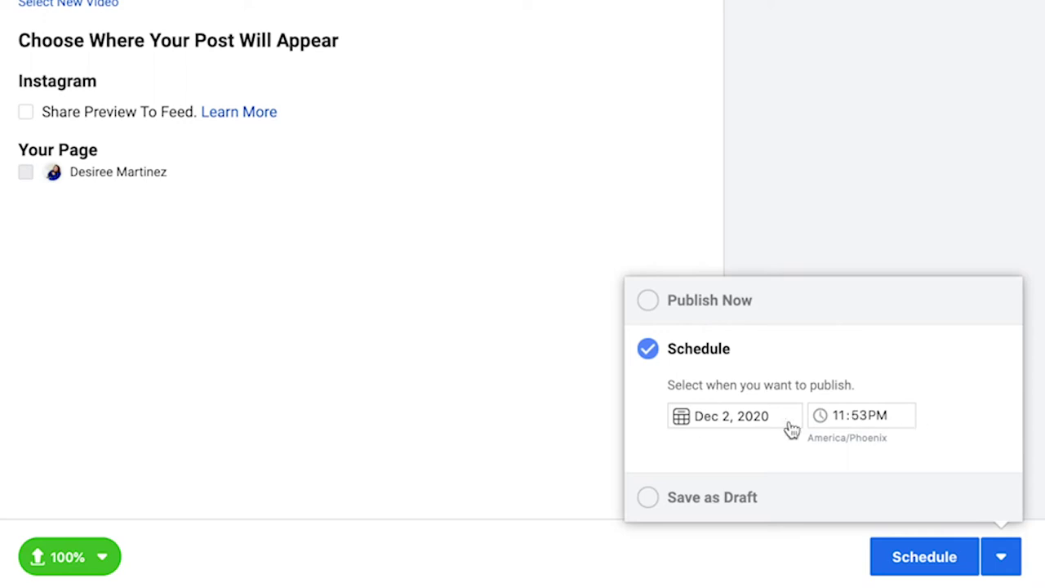
{"action": "left_click", "coordinate": [701, 303]}
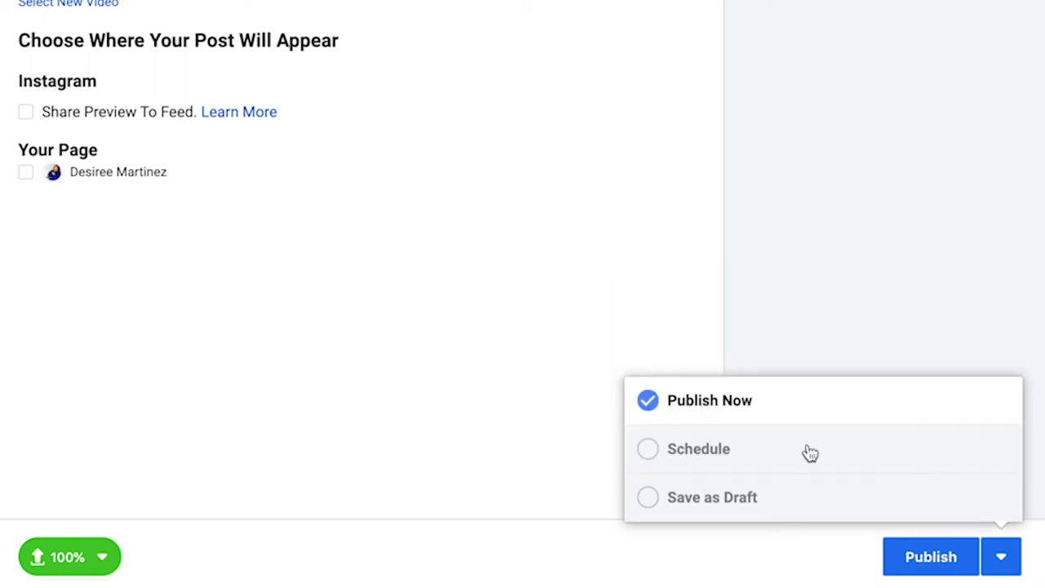
{"action": "left_click", "coordinate": [929, 560]}
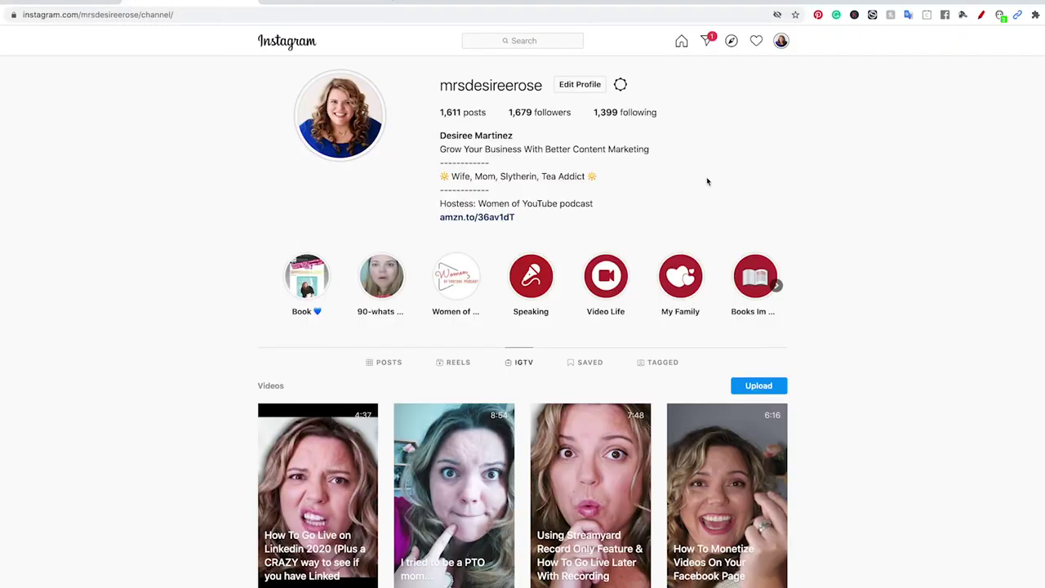
- Switch to the Instagram profile's IGTV page, reload it and look for the newly published video
{"action": "scroll", "coordinate": [297, 231], "scroll_direction": "down", "scroll_amount": 3}
{"action": "scroll", "coordinate": [296, 231], "scroll_direction": "up", "scroll_amount": 3}
{"action": "scroll", "coordinate": [476, 351], "scroll_direction": "down", "scroll_amount": 3}
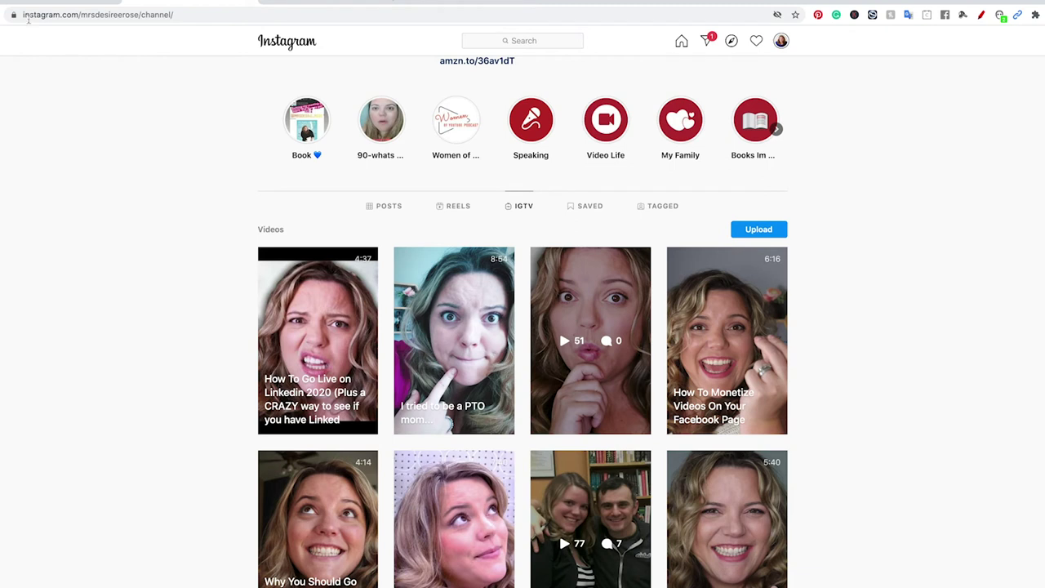
{"action": "scroll", "coordinate": [409, 227], "scroll_direction": "down", "scroll_amount": 1}
{"action": "key", "text": "super+r"}
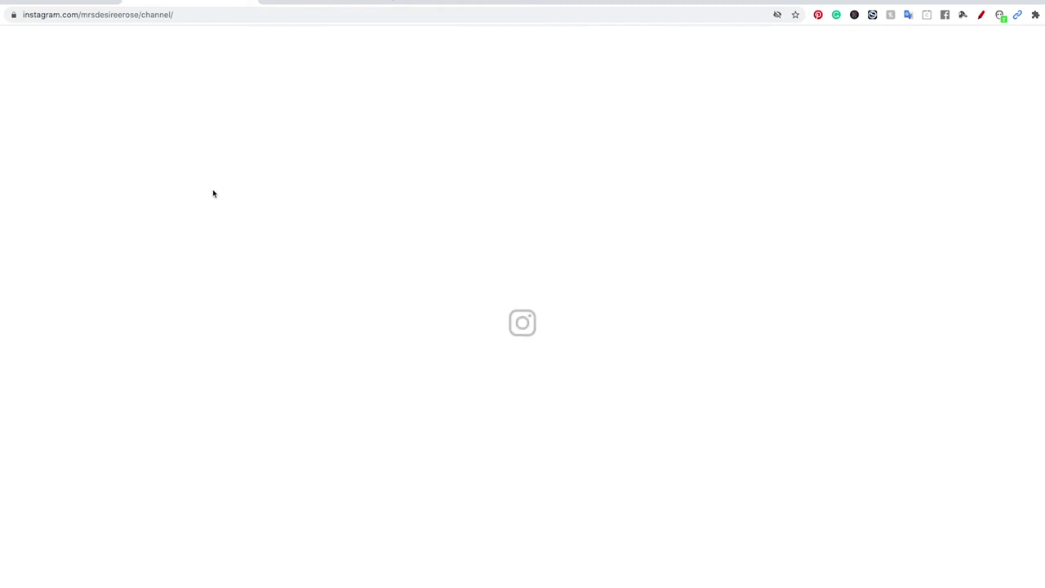
{"action": "scroll", "coordinate": [217, 193], "scroll_direction": "down", "scroll_amount": 5}
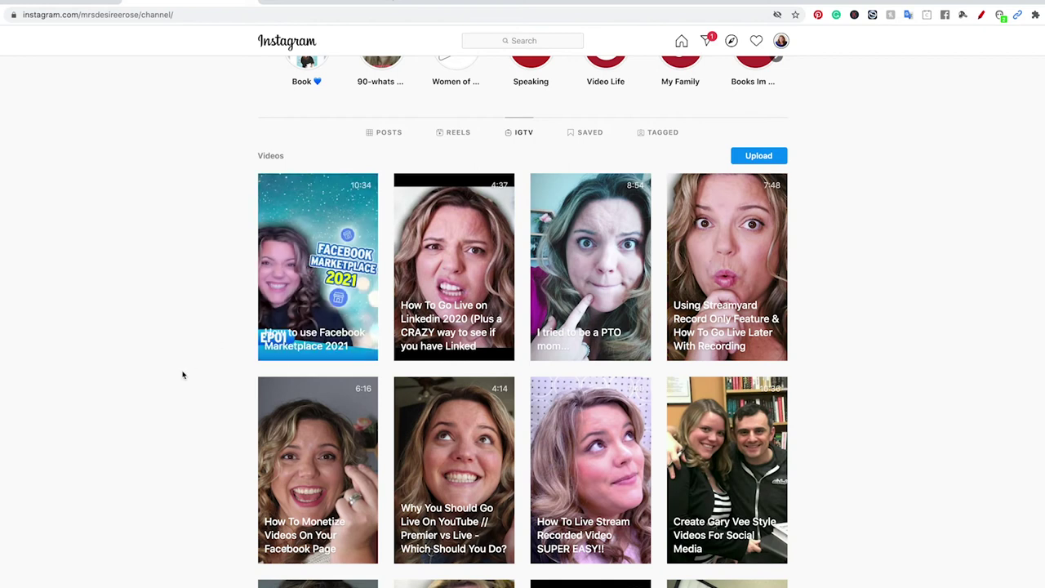
- Open the published "How to use Facebook Marketplace 2021" IGTV video and unmute its playback
{"action": "scroll", "coordinate": [293, 310], "scroll_direction": "up", "scroll_amount": 1}
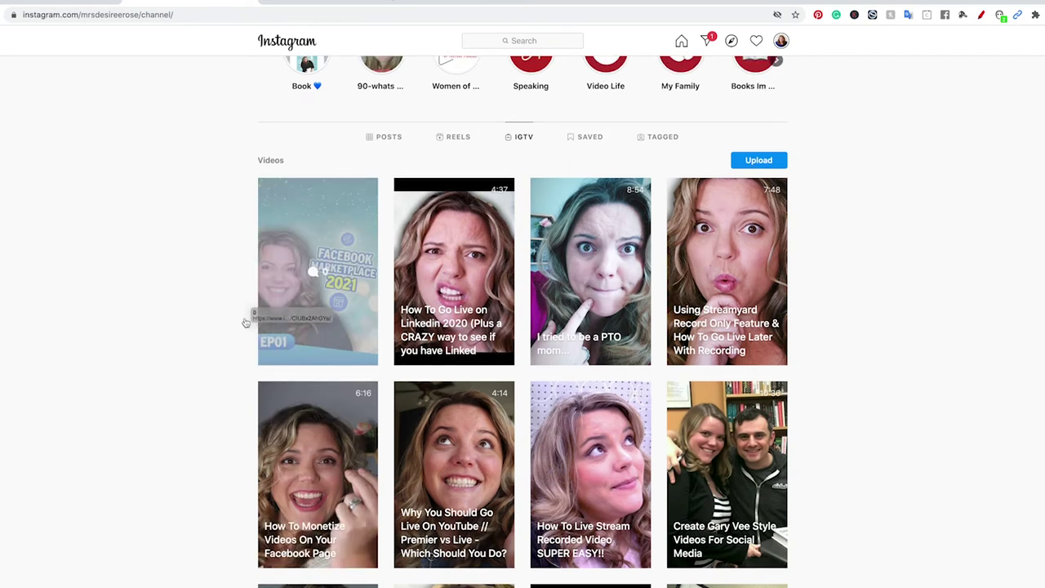
{"action": "left_click", "coordinate": [322, 241]}
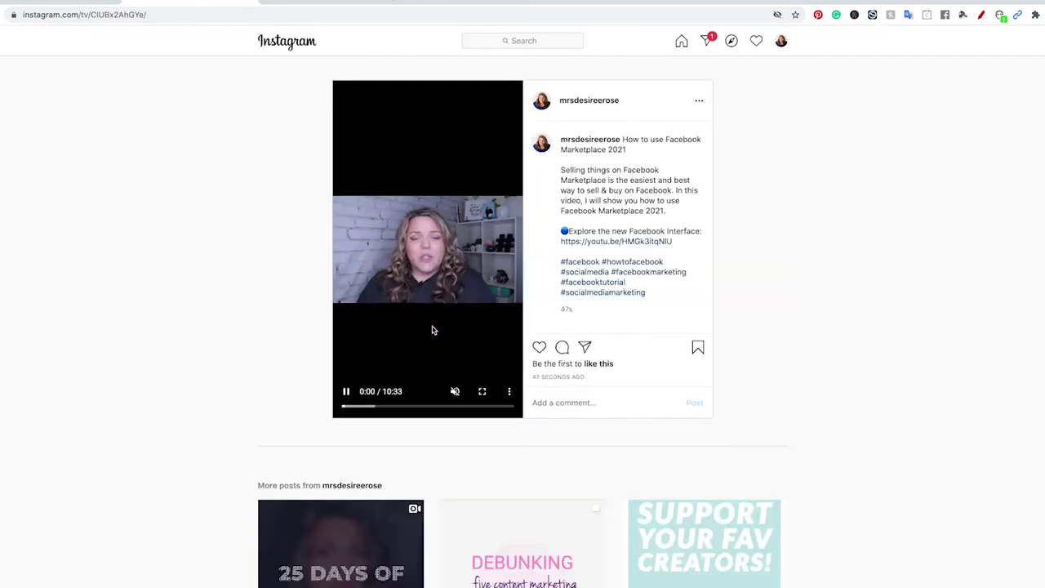
{"action": "left_click", "coordinate": [455, 391]}
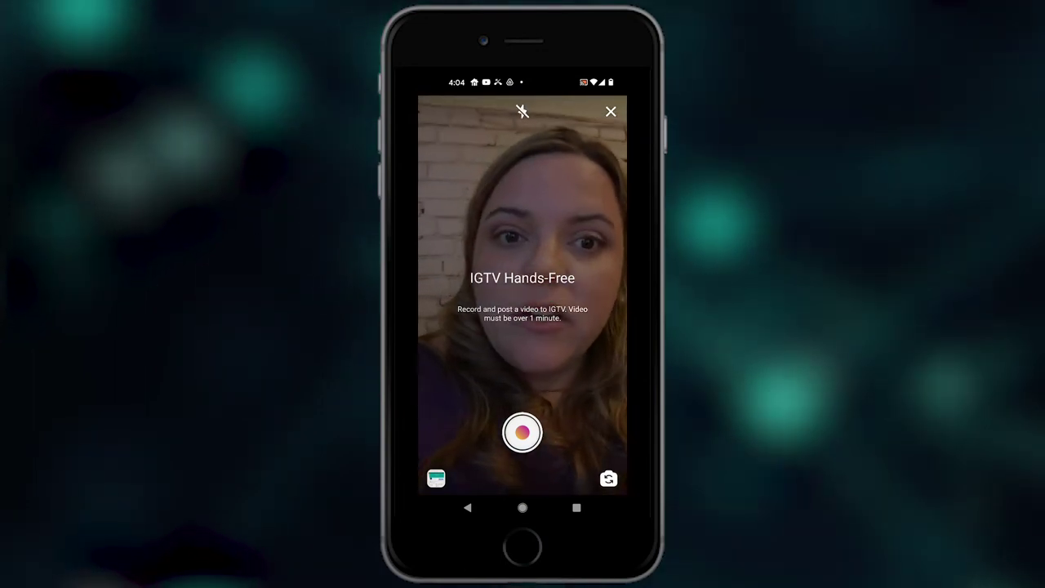
- Select the 12:02 Facebook business page video from the phone's gallery for IGTV, pause its preview and continue to the cover selection
{"action": "left_click", "coordinate": [436, 479]}
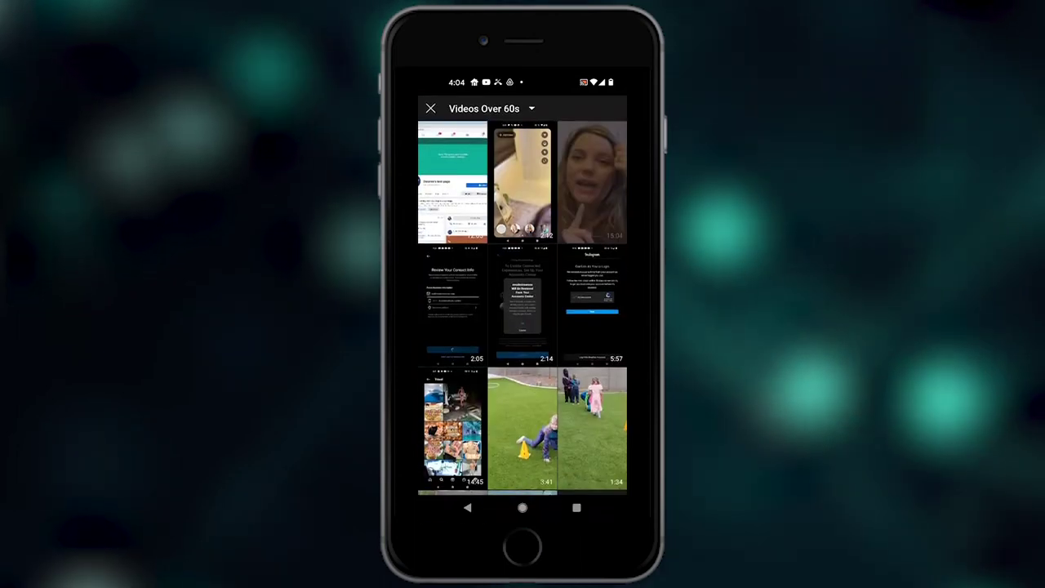
{"action": "left_click", "coordinate": [453, 182]}
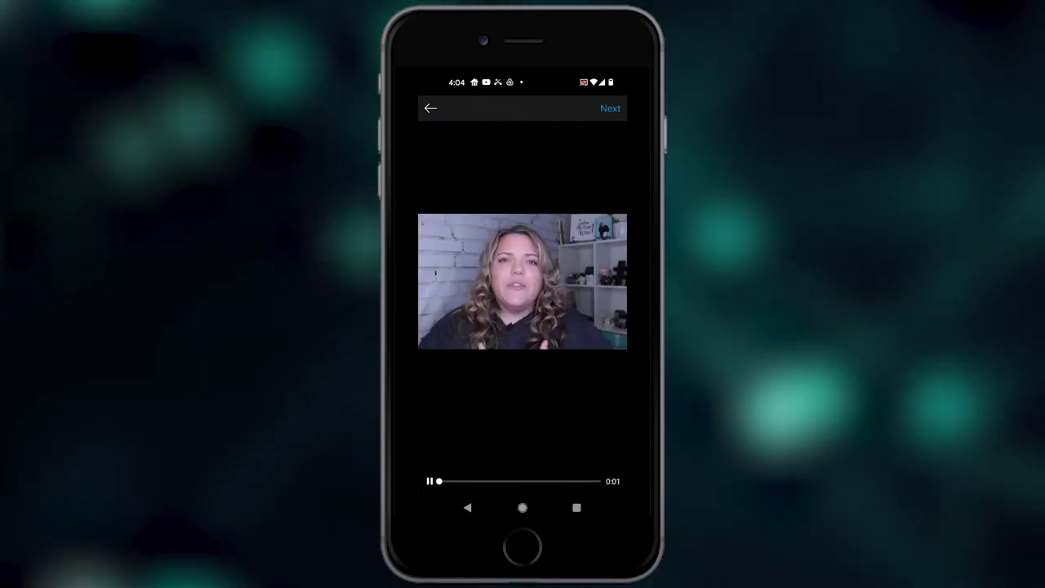
{"action": "left_click", "coordinate": [430, 481]}
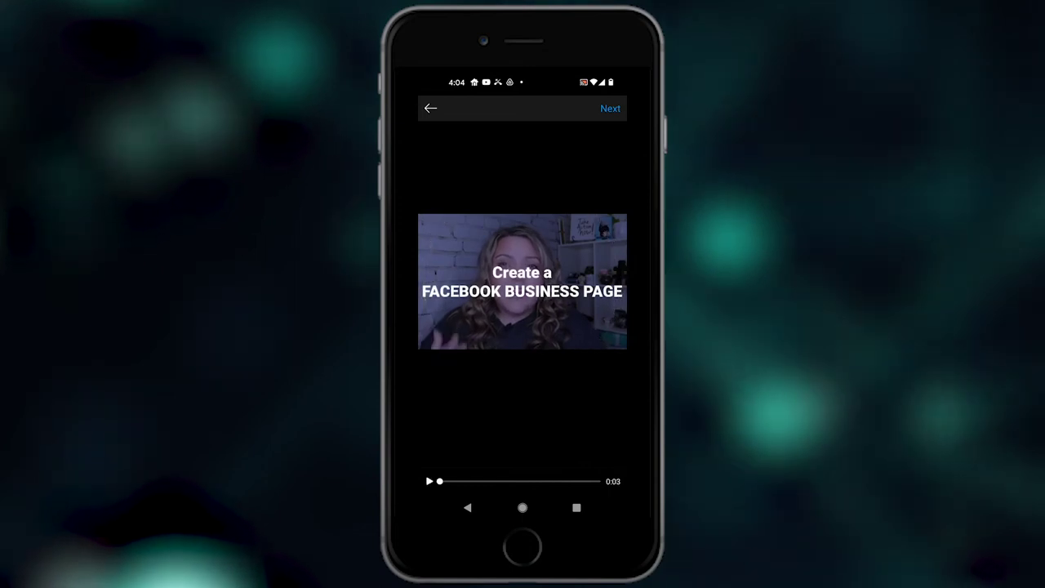
{"action": "left_click", "coordinate": [609, 108]}
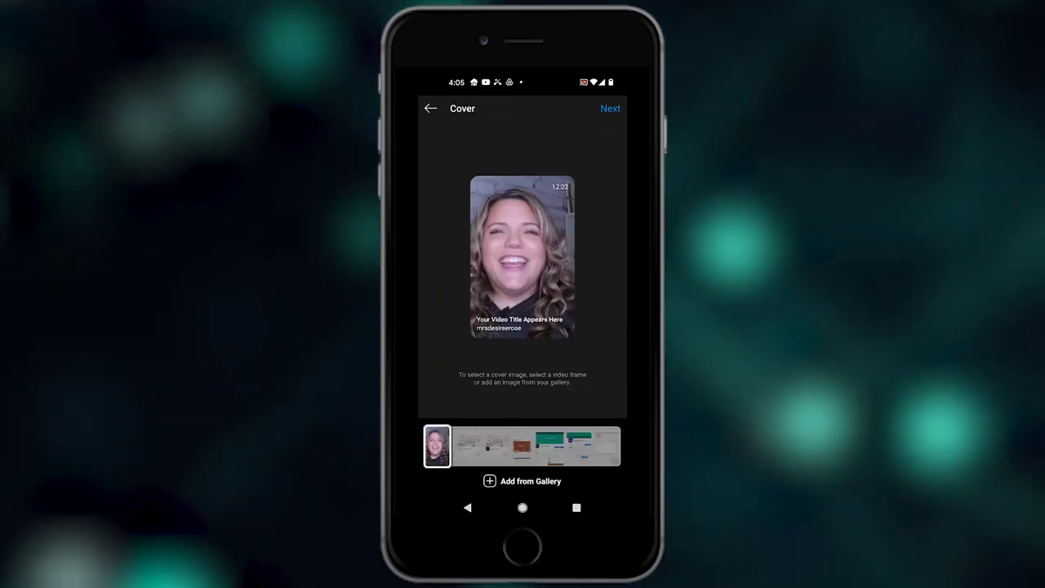
- Browse the video frames as cover options and add the "Creating a Facebook Business Page Step by Step" image from the gallery as the cover
{"action": "left_click_drag", "start_coordinate": [436, 446], "coordinate": [492, 445]}
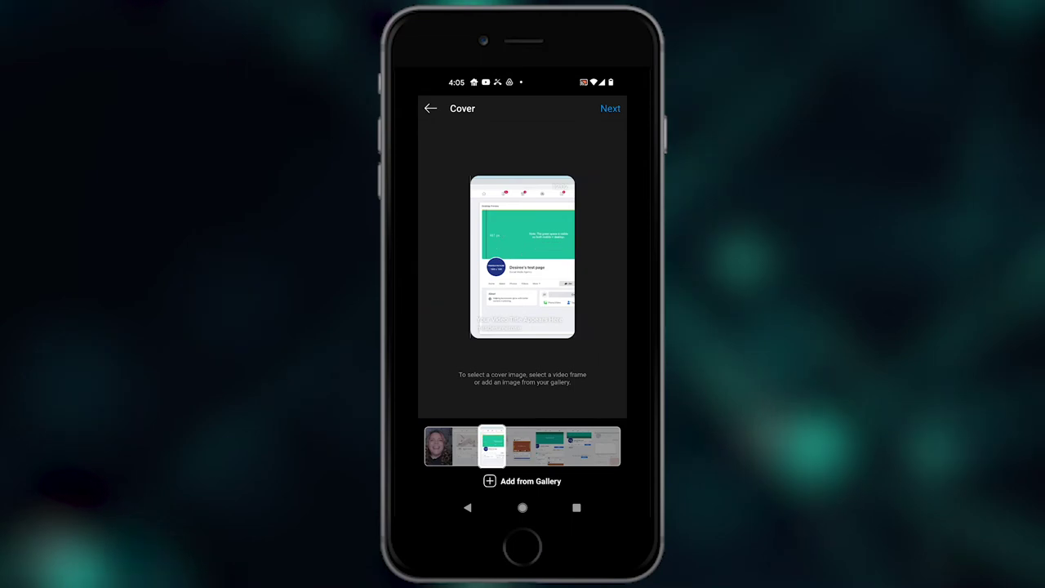
{"action": "left_click_drag", "start_coordinate": [492, 446], "coordinate": [459, 446]}
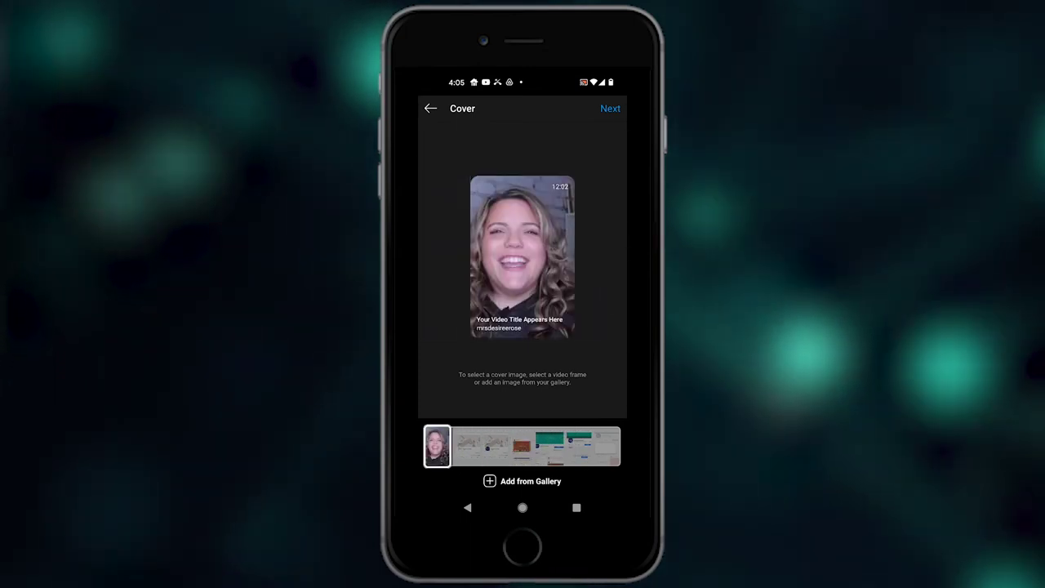
{"action": "left_click", "coordinate": [522, 481]}
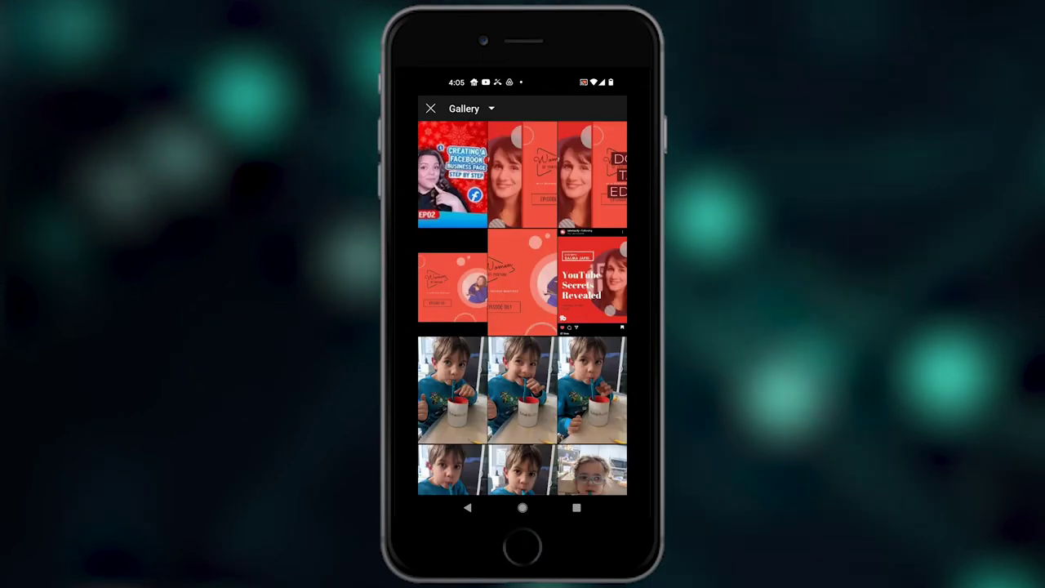
{"action": "left_click", "coordinate": [451, 175]}
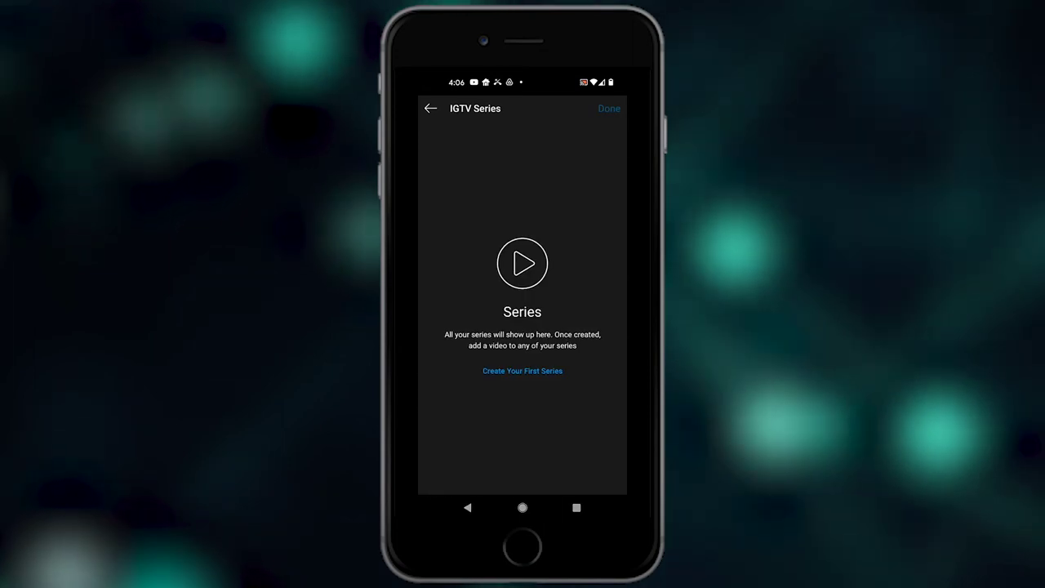
- Create the IGTV series "Vlogmas 2020" with description "25 days of Christmas cheer to get your ready for 2021." and add the video to it
{"action": "left_click", "coordinate": [429, 157]}
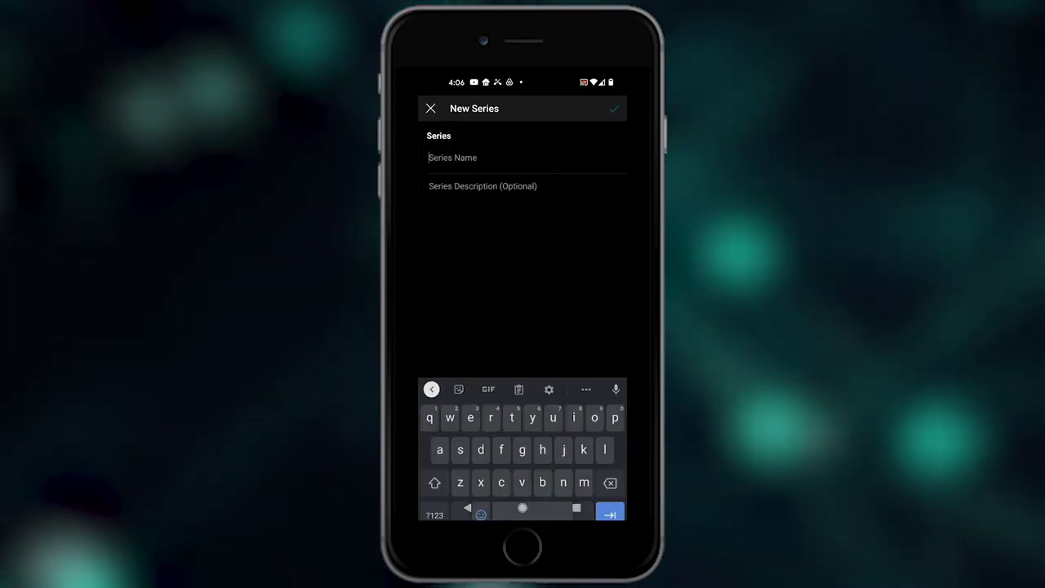
{"action": "type", "text": "Vlog"}
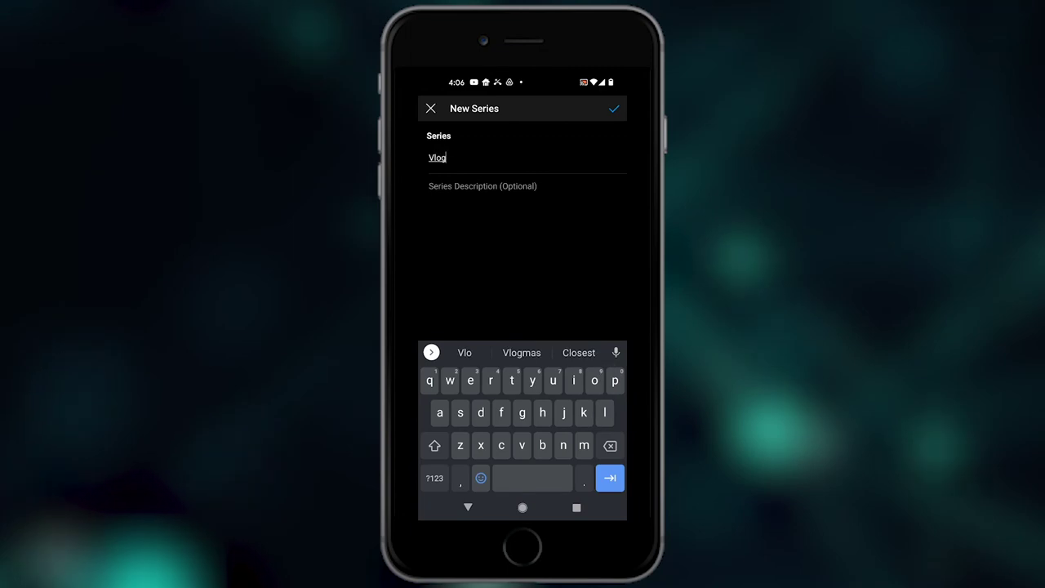
{"action": "type", "text": "mas 2022"}
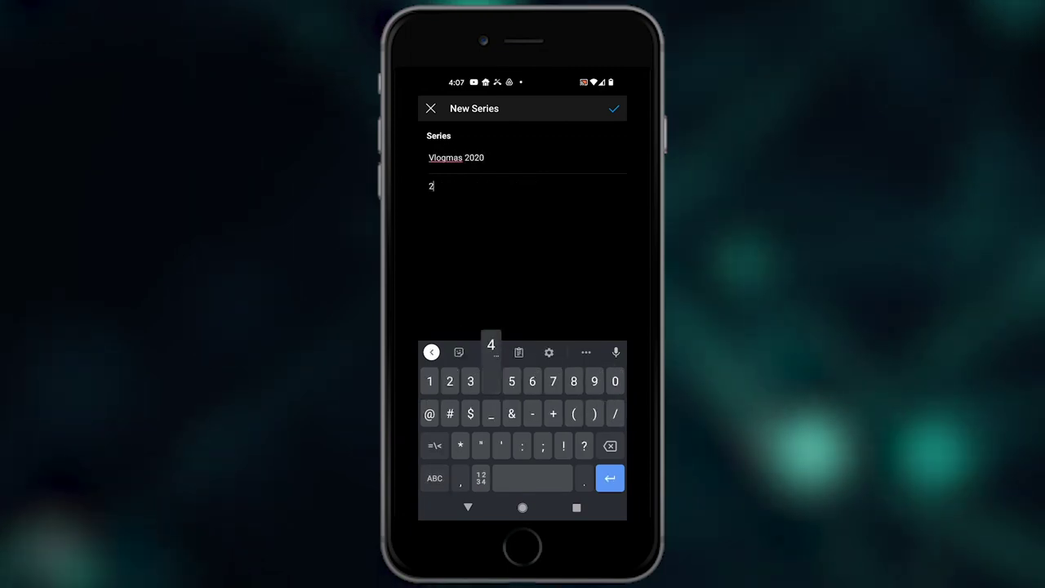
{"action": "type", "text": "5 days of Christmas"}
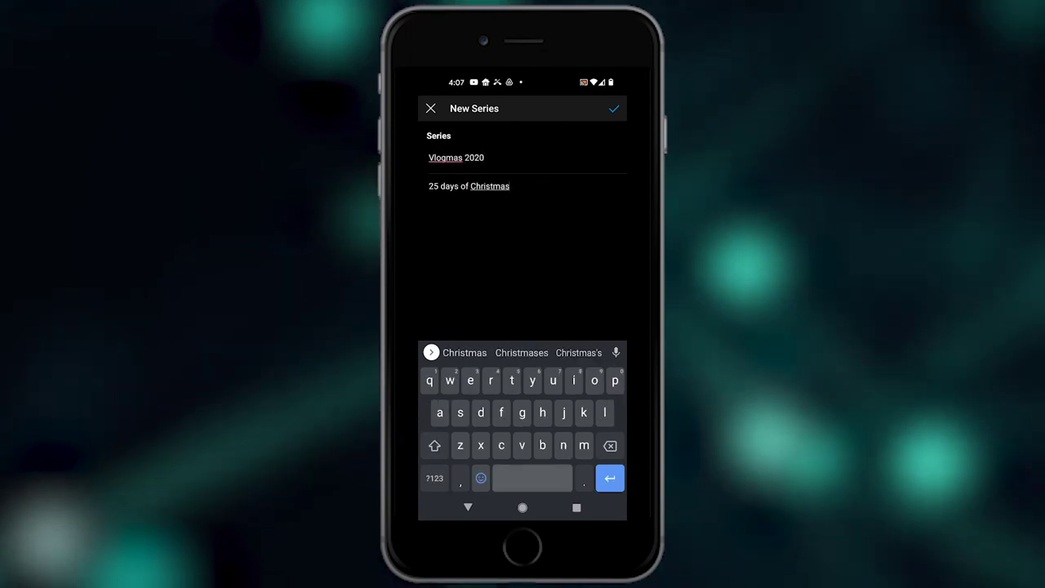
{"action": "type", "text": " cheer to get your ready for 2021."}
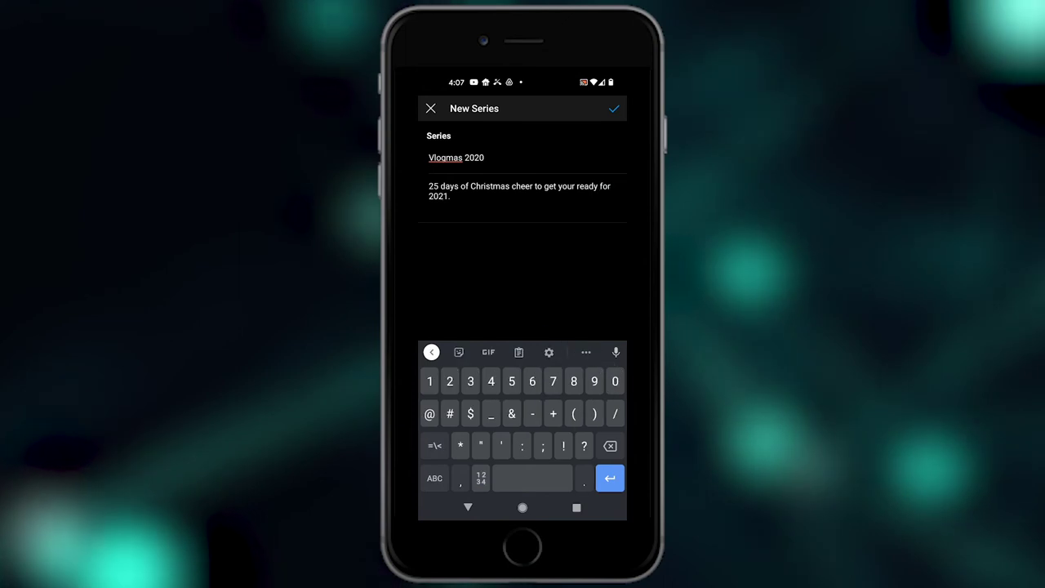
{"action": "left_click", "coordinate": [613, 107]}
{"action": "left_click", "coordinate": [610, 104]}
- Review the advanced settings for branded content and auto-generated captions, return to the video details and post the IGTV video
{"action": "scroll", "coordinate": [522, 310], "scroll_direction": "down", "scroll_amount": 3}
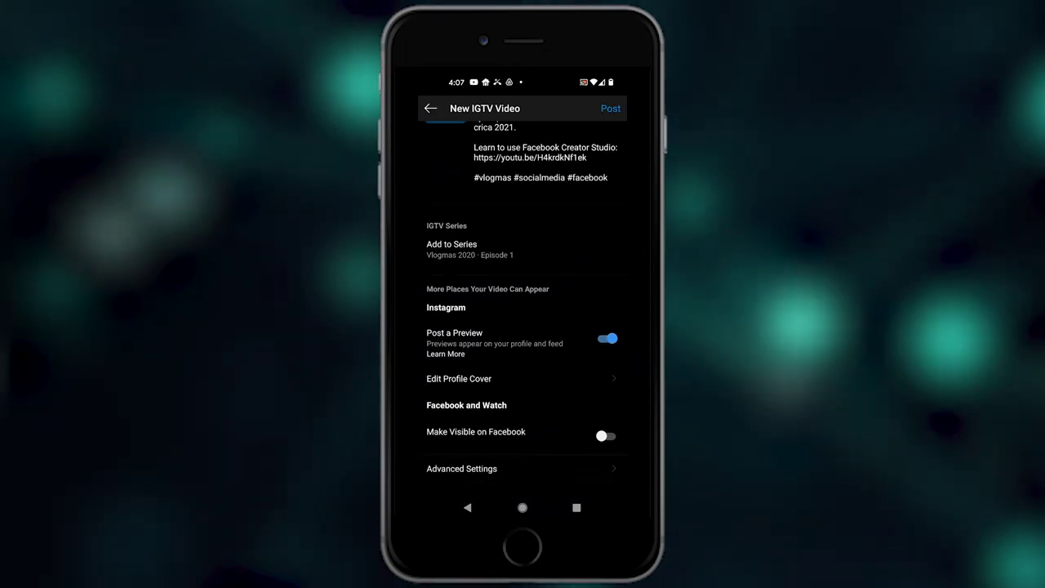
{"action": "left_click", "coordinate": [461, 467]}
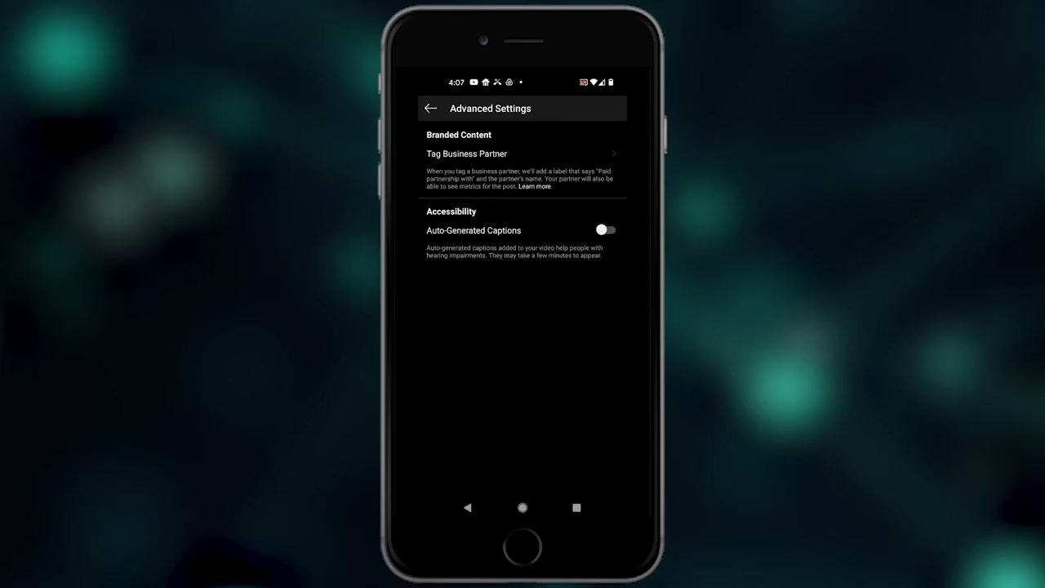
{"action": "left_click", "coordinate": [467, 507]}
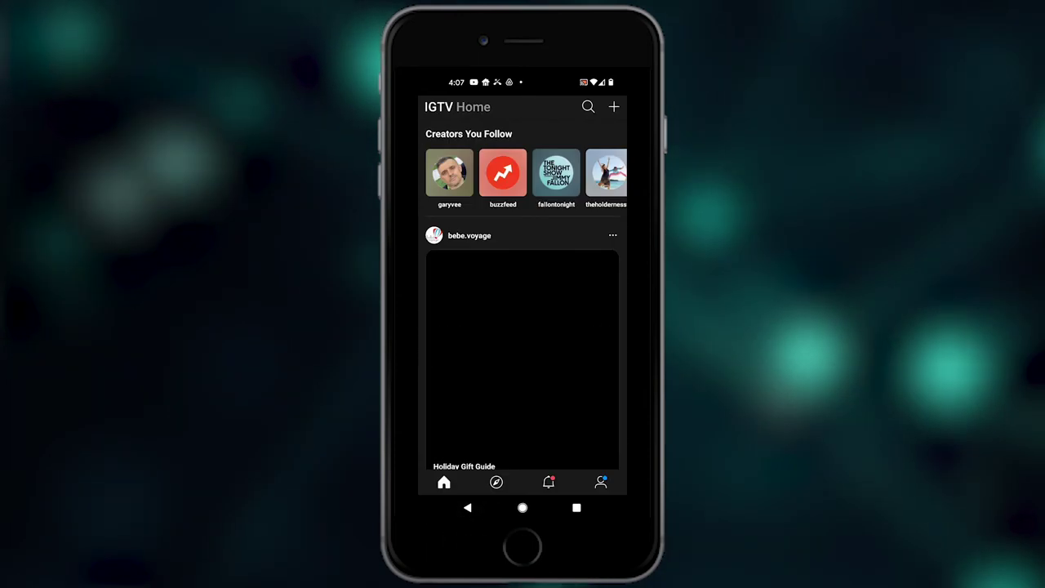
- Open the newly published Facebook business page video from the IGTV profile and pause its playback
{"action": "left_click", "coordinate": [601, 482]}
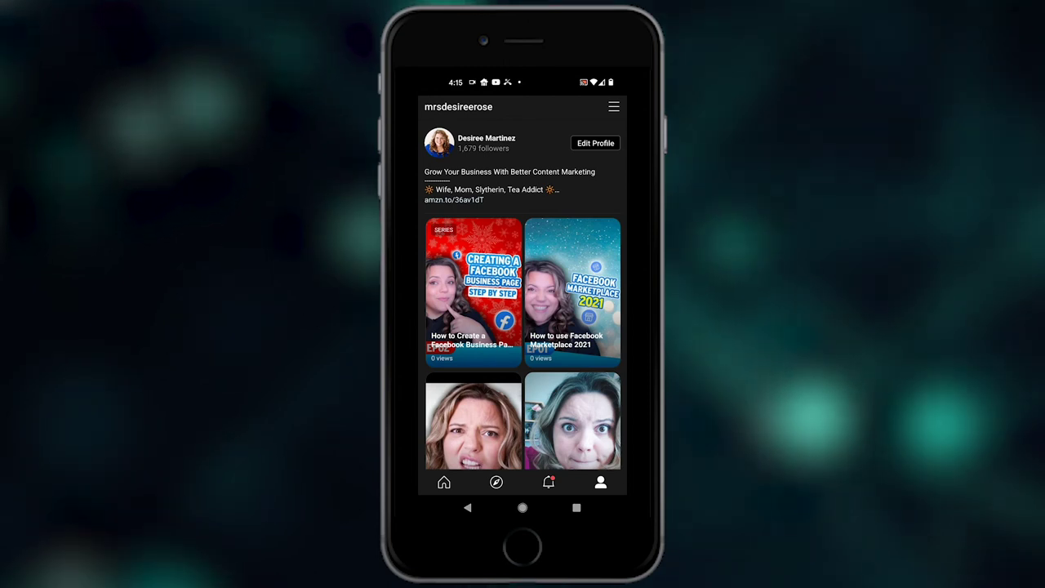
{"action": "left_click", "coordinate": [473, 290]}
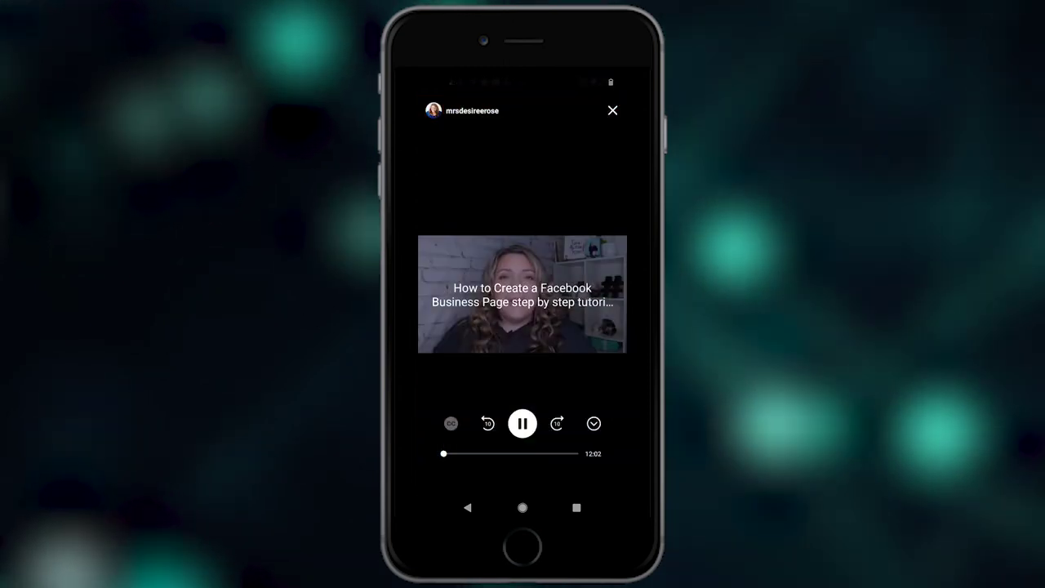
{"action": "left_click", "coordinate": [522, 423]}
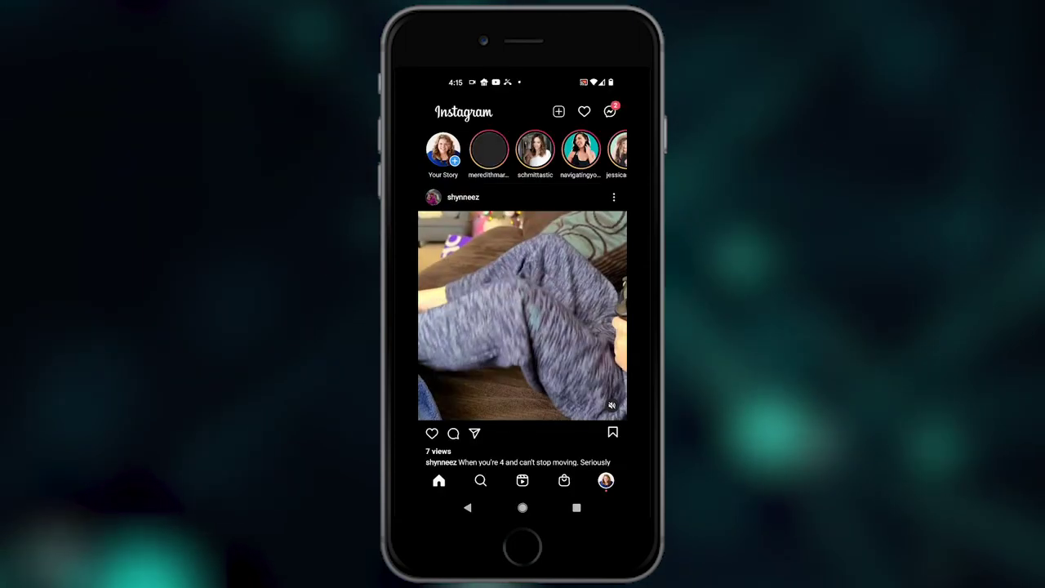
- Switch to the Instagram app, view the new IGTV video's preview post from the profile grid and return to the profile
{"action": "left_click", "coordinate": [605, 480]}
{"action": "scroll", "coordinate": [522, 327], "scroll_direction": "down", "scroll_amount": 1}
{"action": "scroll", "coordinate": [522, 327], "scroll_direction": "down", "scroll_amount": 1}
{"action": "left_click", "coordinate": [452, 332]}
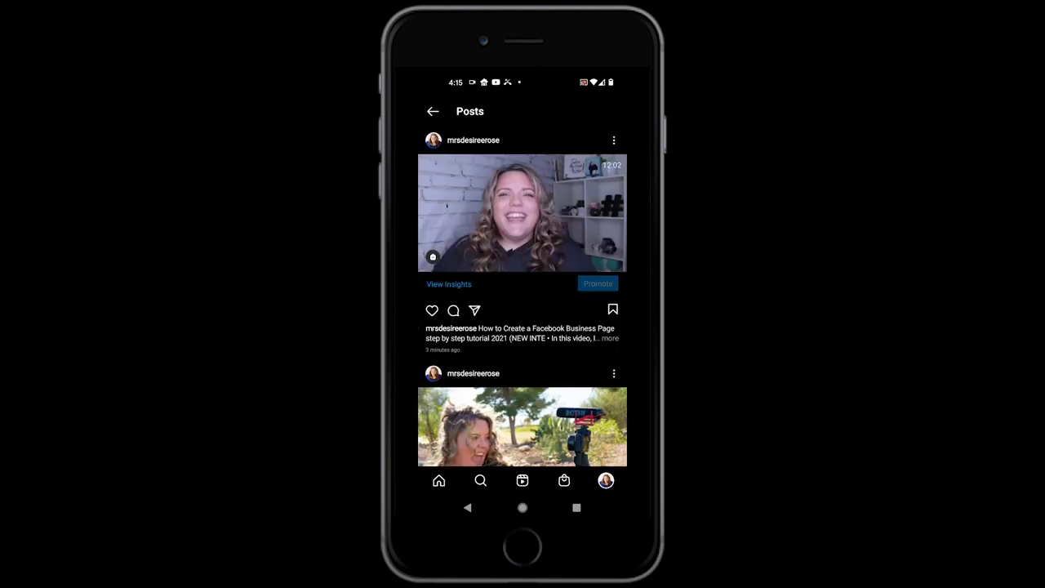
{"action": "left_click", "coordinate": [467, 507]}
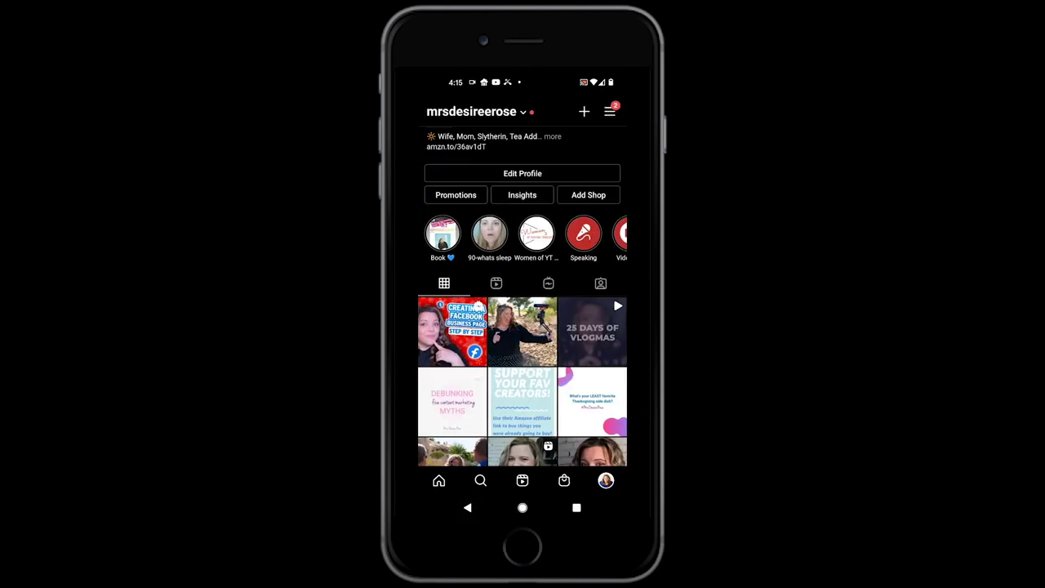